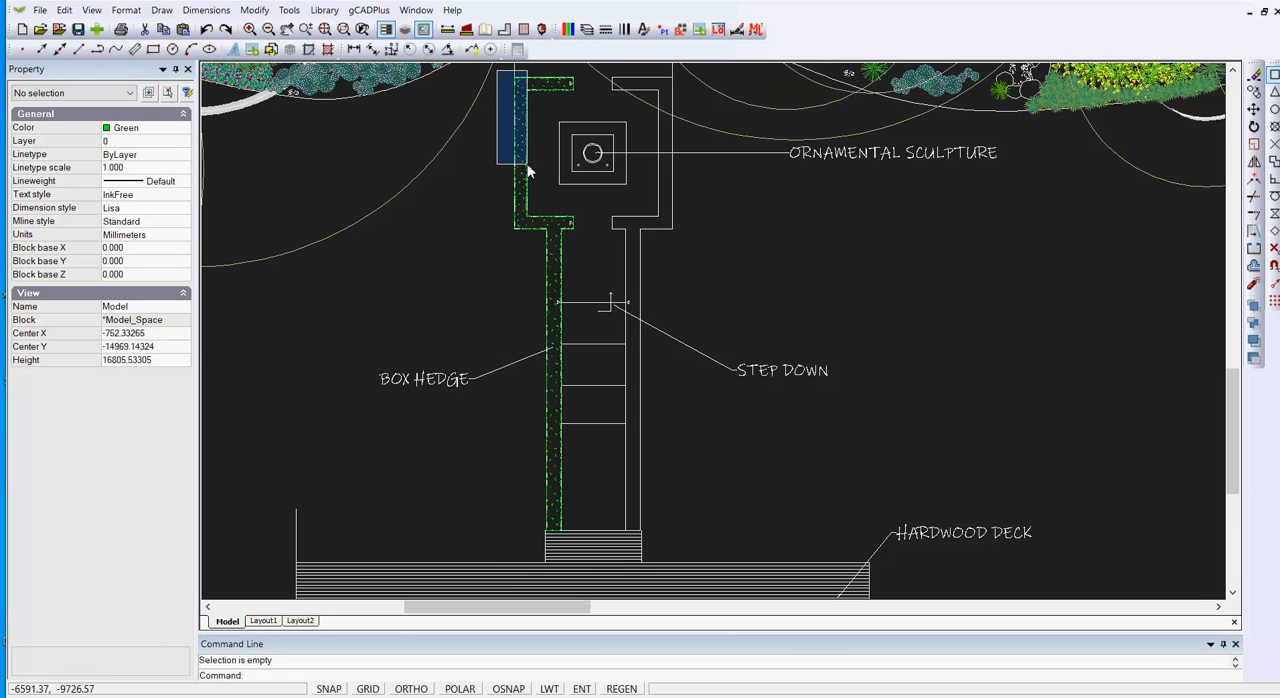
Step: Inspect the box hedge on the path's left side, selecting the whole hedge and some of its individual lines
{"action": "left_click", "coordinate": [583, 540]}
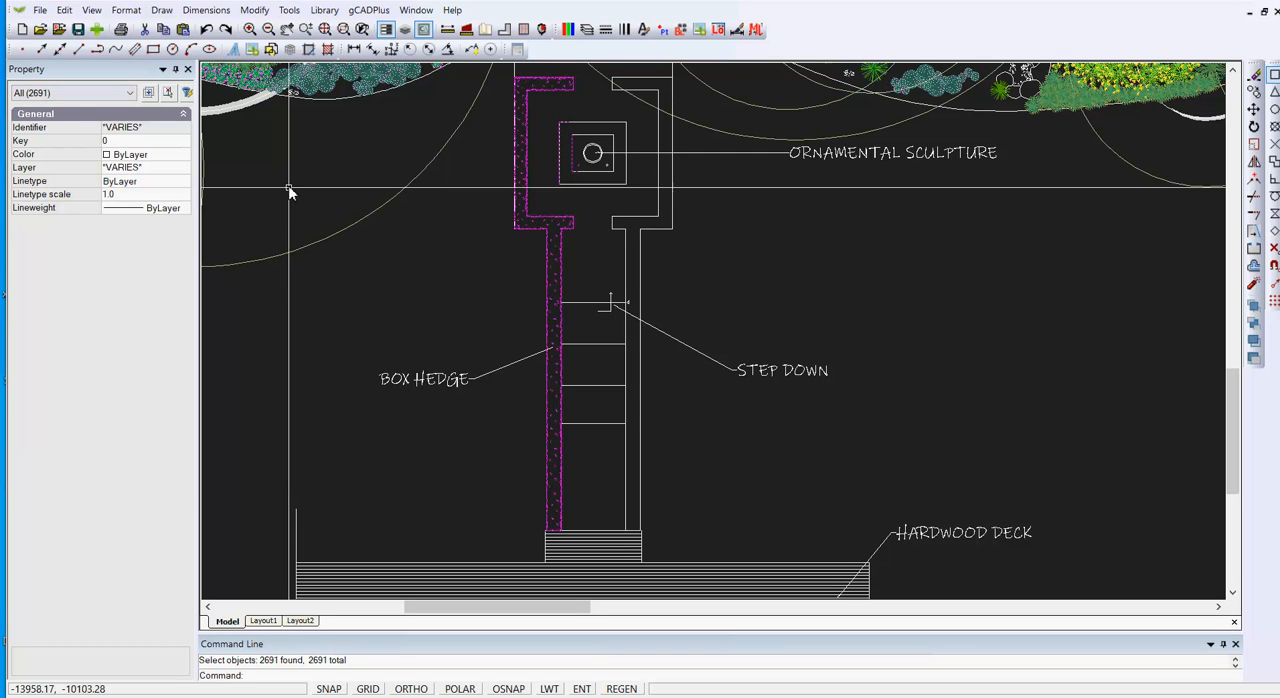
{"action": "key", "text": "Escape"}
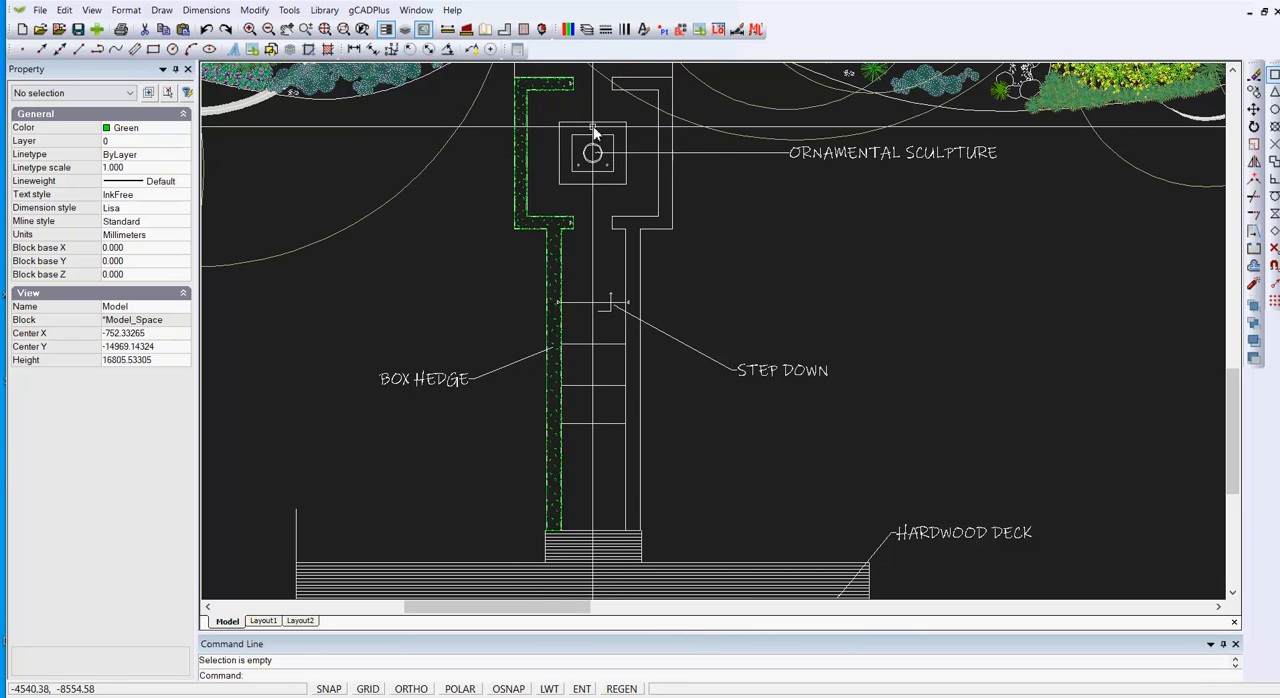
{"action": "left_click", "coordinate": [520, 166]}
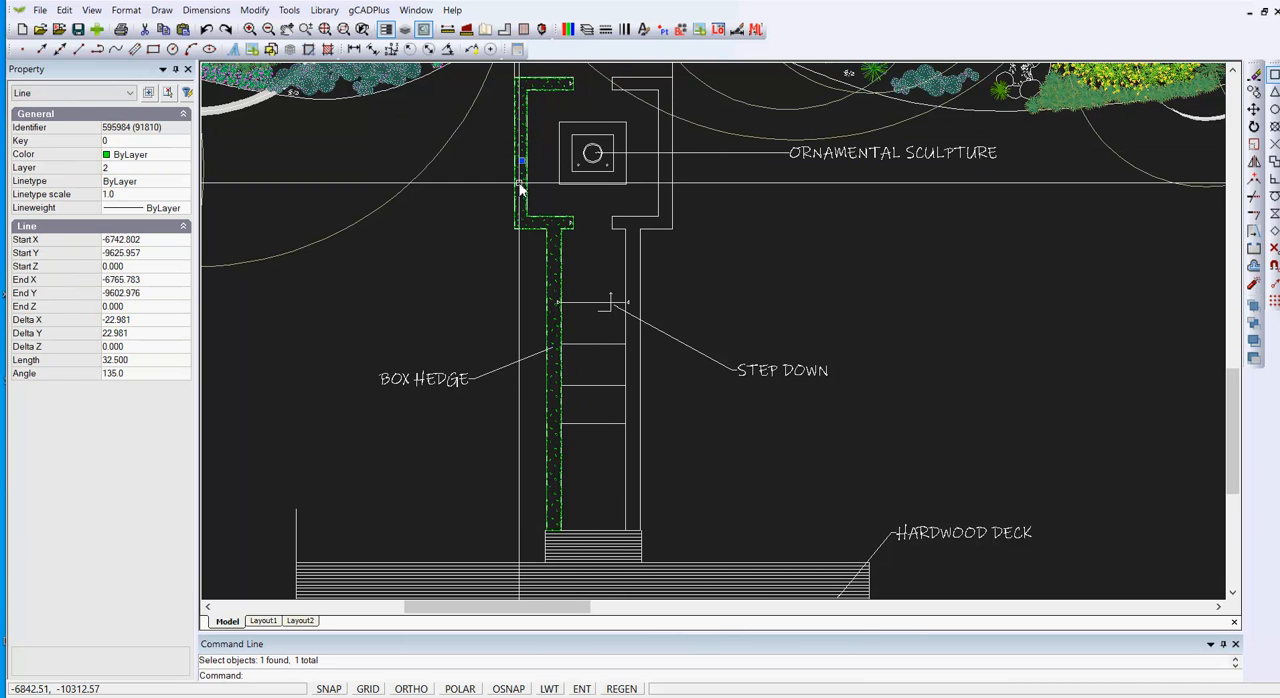
{"action": "scroll", "coordinate": [520, 162], "scroll_direction": "up", "scroll_amount": 8}
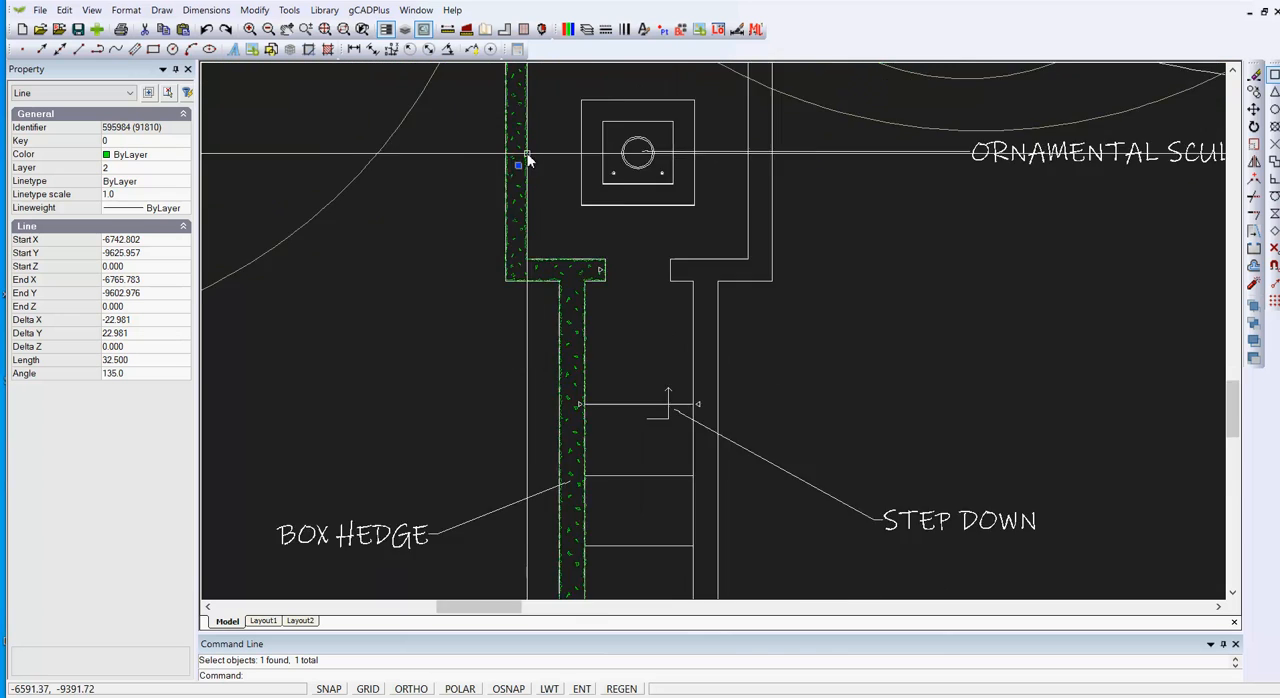
{"action": "scroll", "coordinate": [519, 189], "scroll_direction": "up", "scroll_amount": 3}
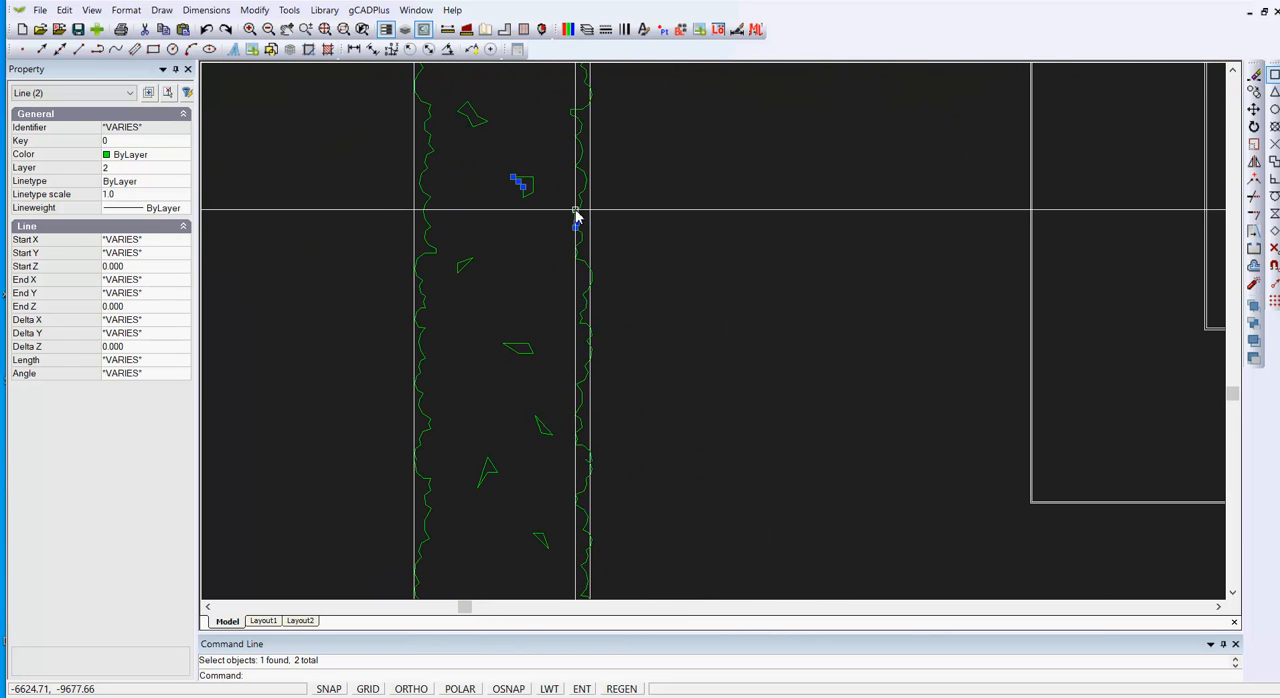
{"action": "key", "text": "Escape"}
{"action": "scroll", "coordinate": [540, 228], "scroll_direction": "down", "scroll_amount": 3}
{"action": "scroll", "coordinate": [533, 232], "scroll_direction": "down", "scroll_amount": 7}
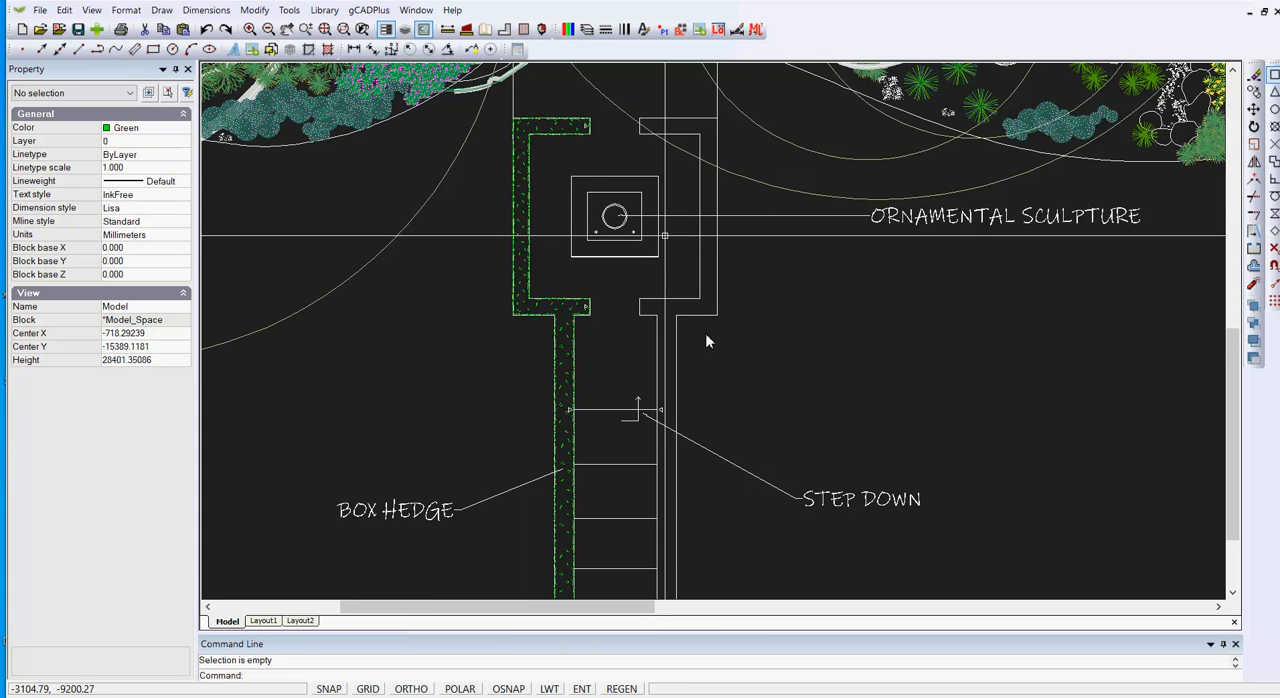
{"action": "scroll", "coordinate": [663, 220], "scroll_direction": "down", "scroll_amount": 3}
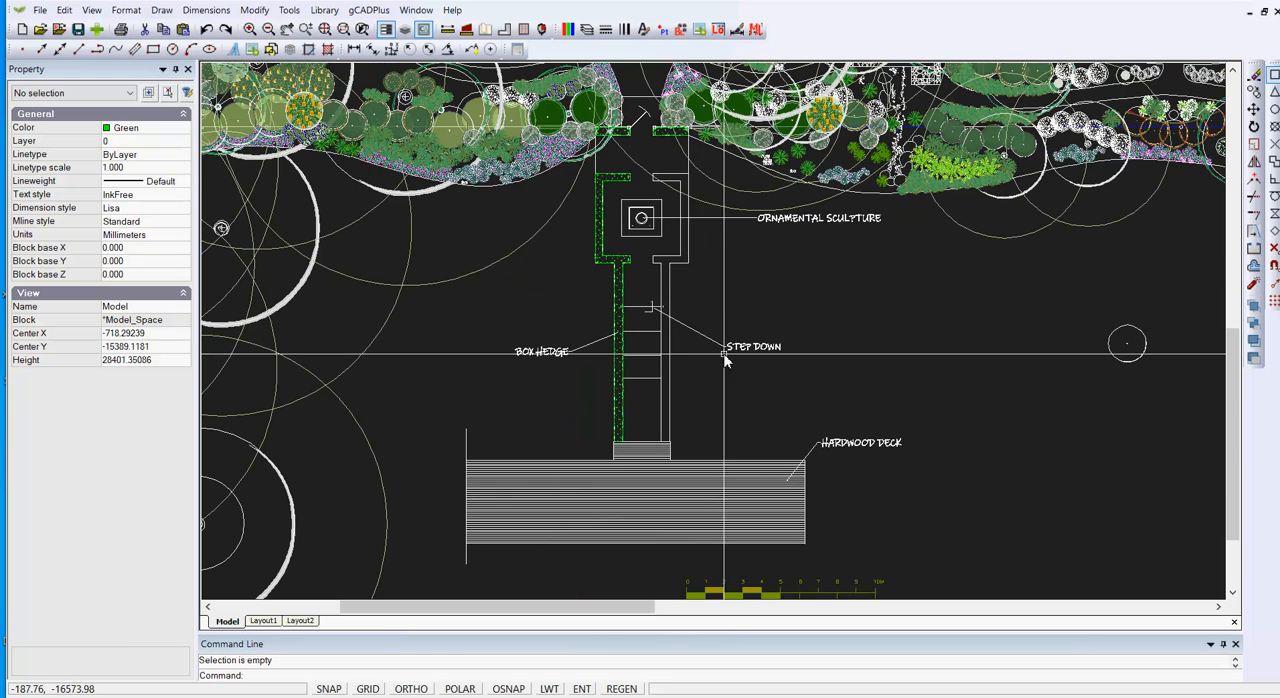
Step: Window-select the unfilled right-hand hedge outline with its neighbouring objects, review the selected object types, and clear the selection
{"action": "left_click", "coordinate": [646, 176]}
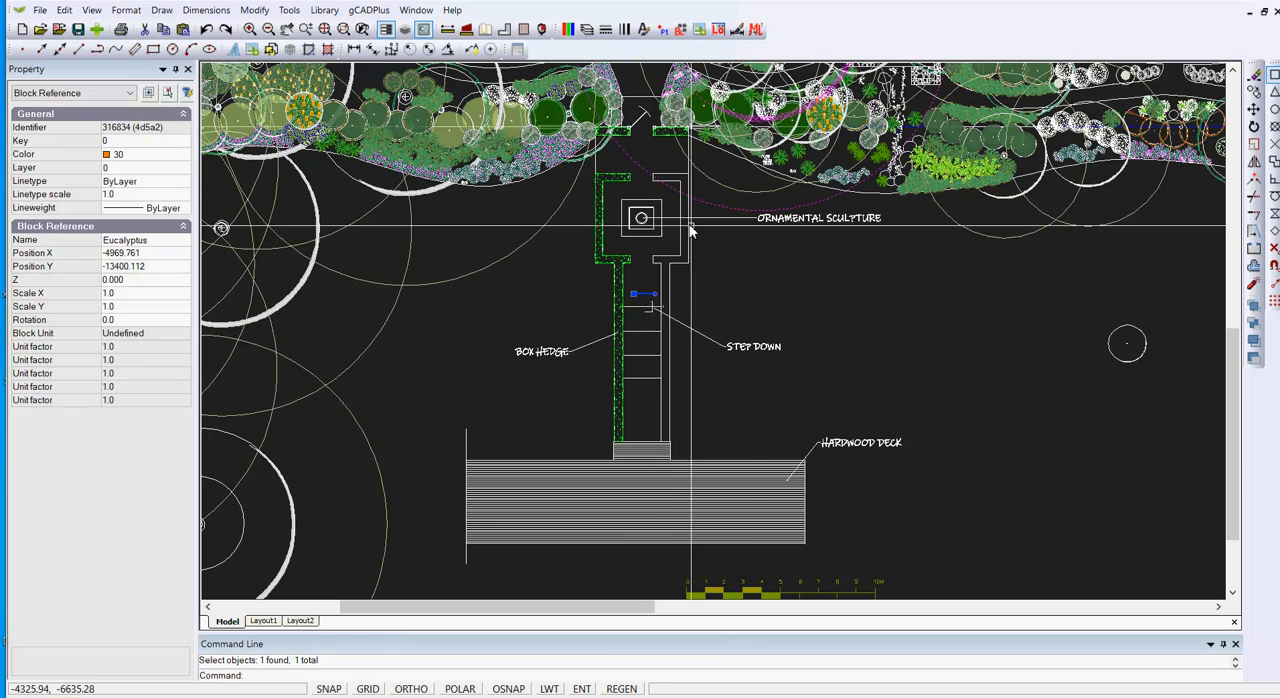
{"action": "key", "text": "Escape"}
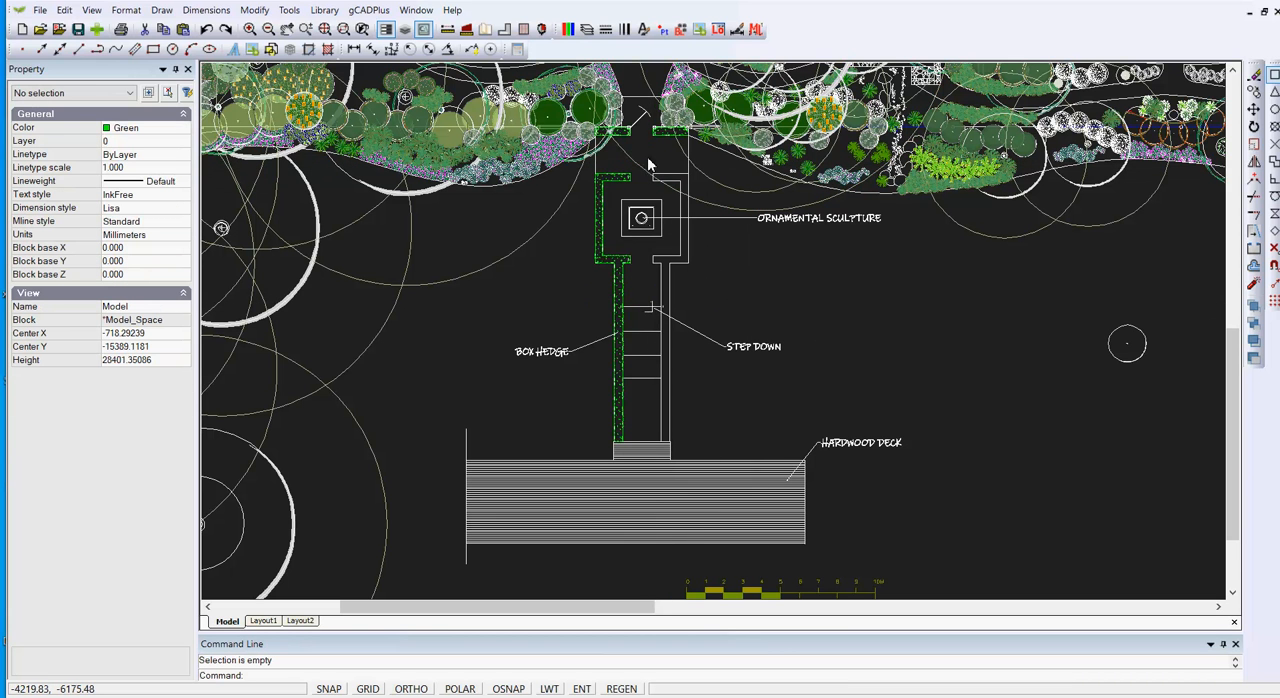
{"action": "left_click", "coordinate": [647, 157]}
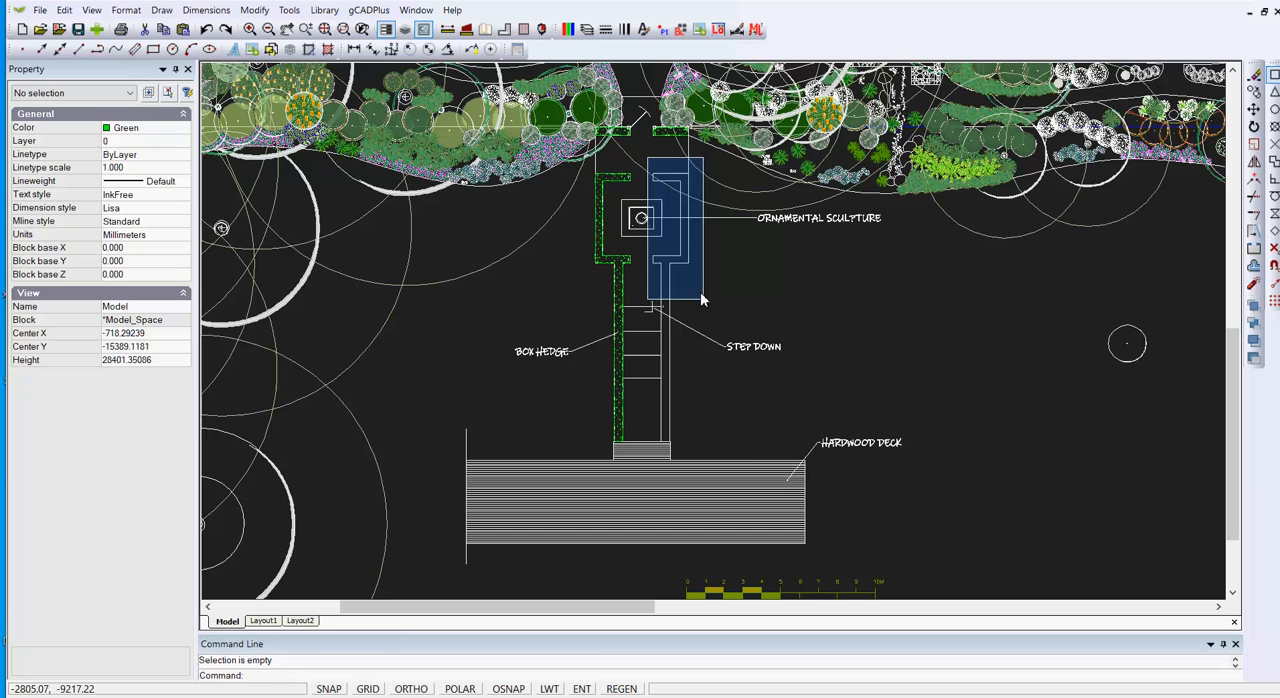
{"action": "left_click", "coordinate": [748, 455]}
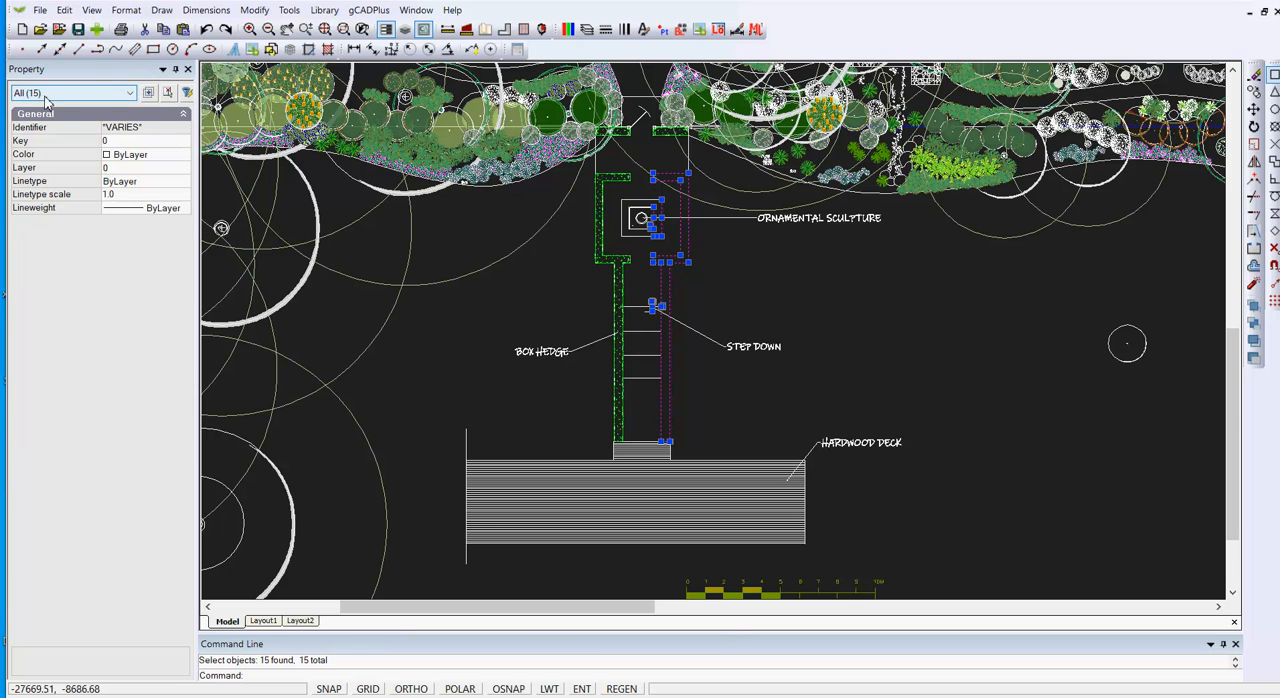
{"action": "left_click", "coordinate": [130, 93]}
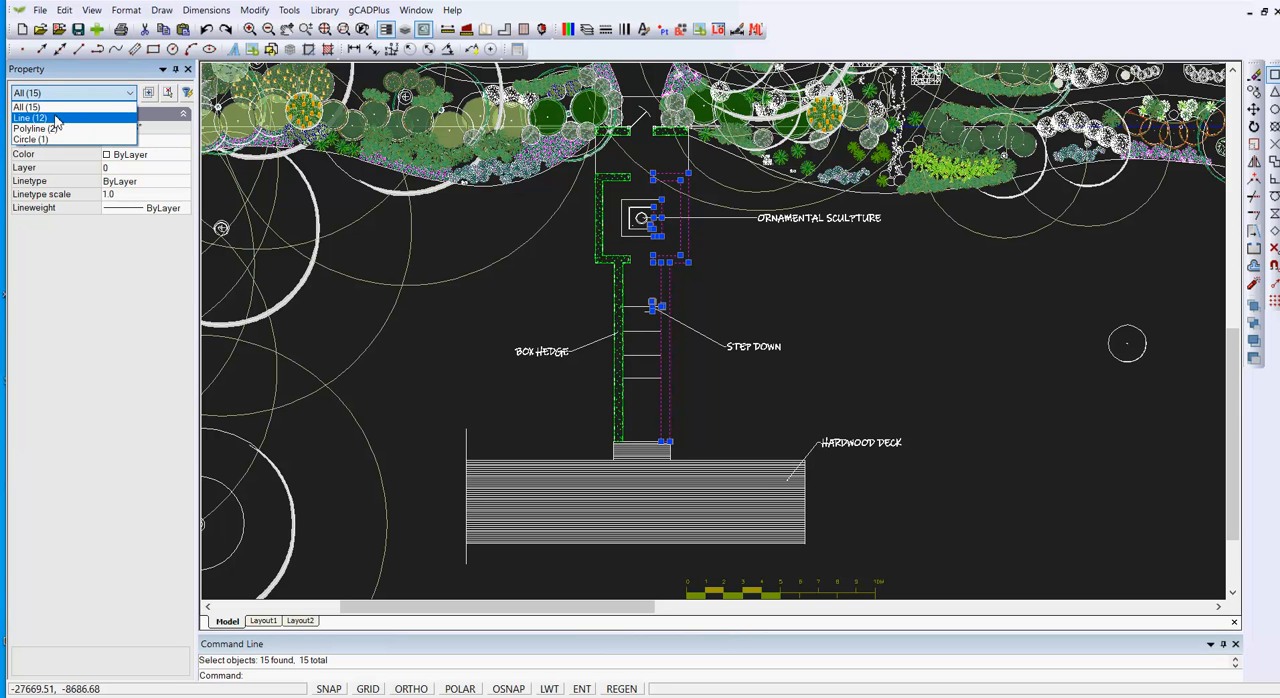
{"action": "left_click", "coordinate": [824, 326]}
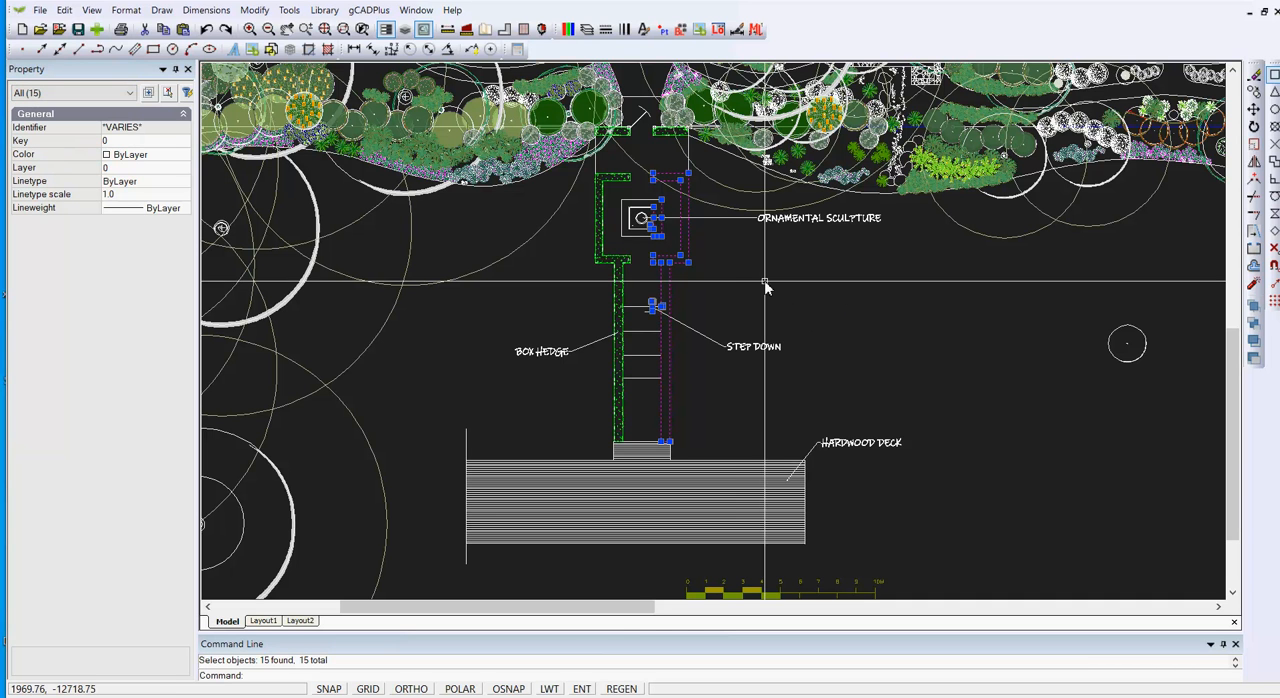
{"action": "right_click", "coordinate": [765, 283]}
{"action": "left_click", "coordinate": [813, 308]}
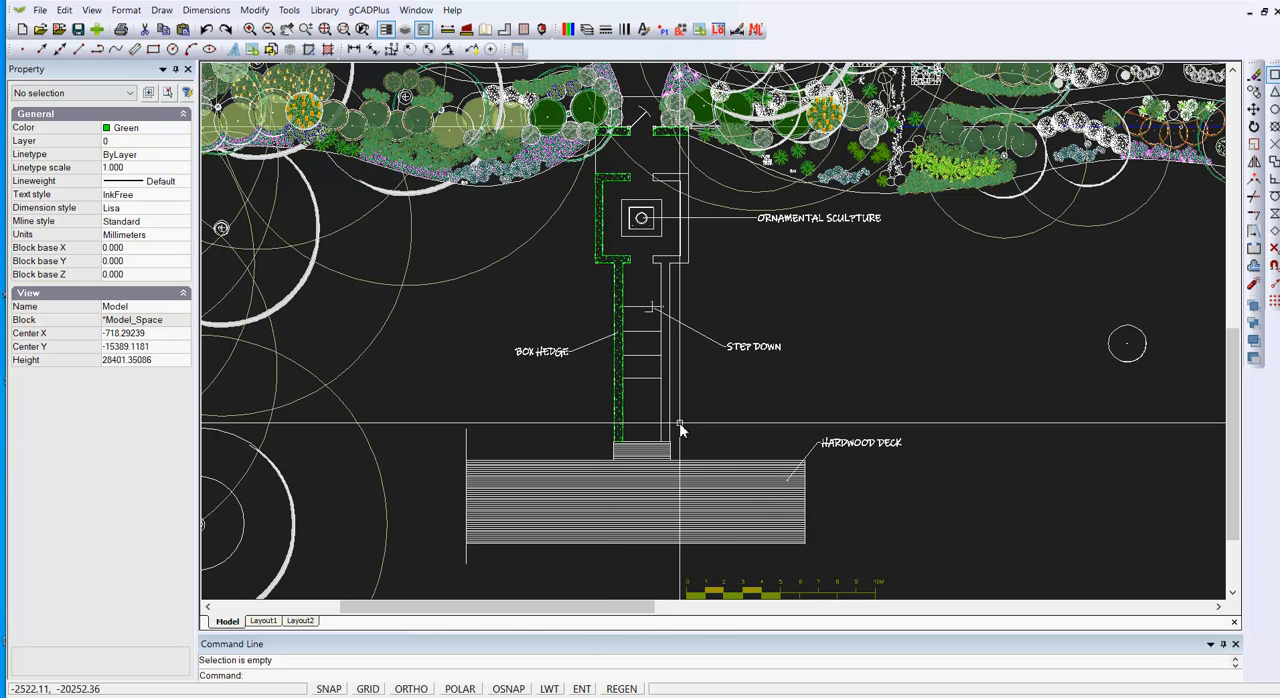
Step: Hatch the closed polyline of the right-hand hedge with the MANY LINES pattern at angle 0 and scale 1000
{"action": "scroll", "coordinate": [683, 315], "scroll_direction": "up", "scroll_amount": 1}
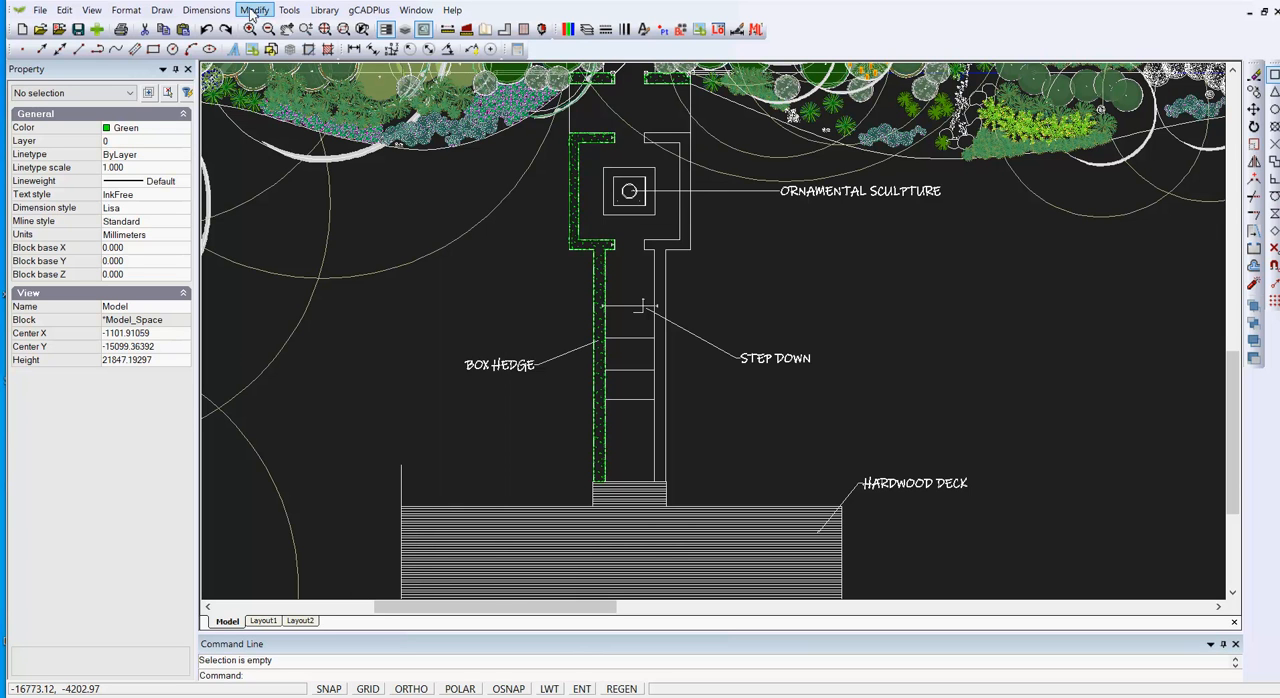
{"action": "left_click", "coordinate": [161, 10]}
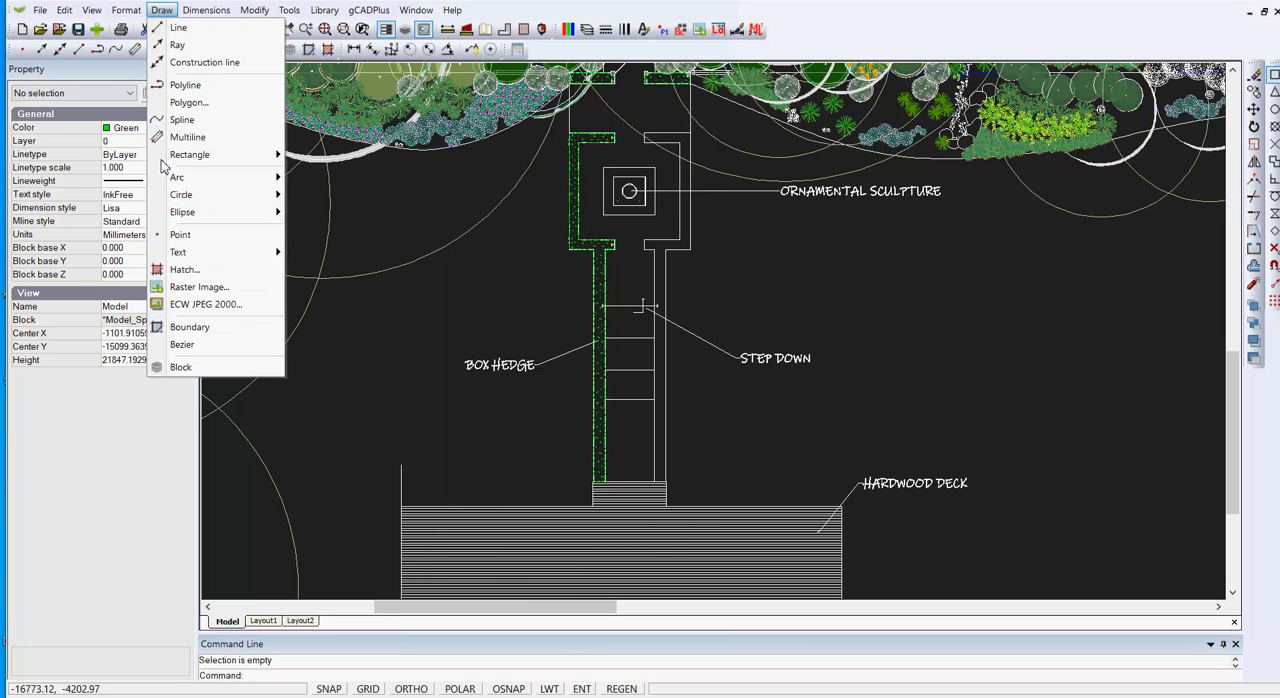
{"action": "left_click", "coordinate": [184, 270]}
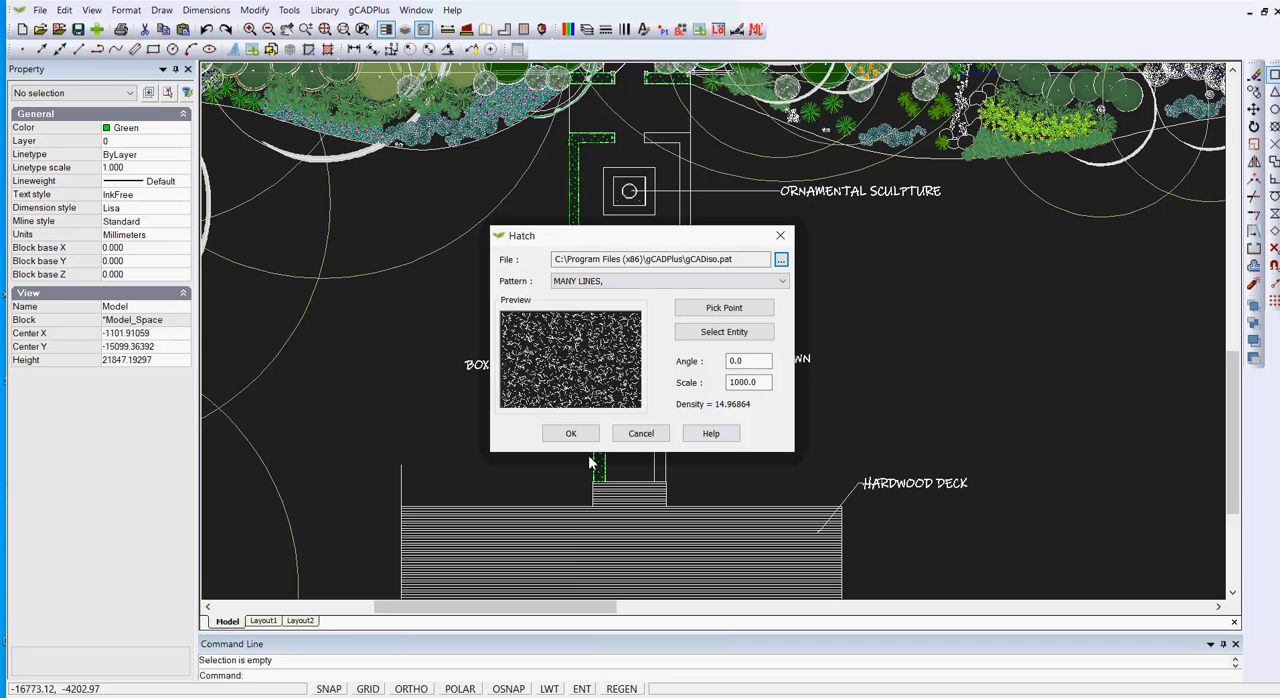
{"action": "left_click", "coordinate": [716, 338]}
{"action": "left_click", "coordinate": [664, 342]}
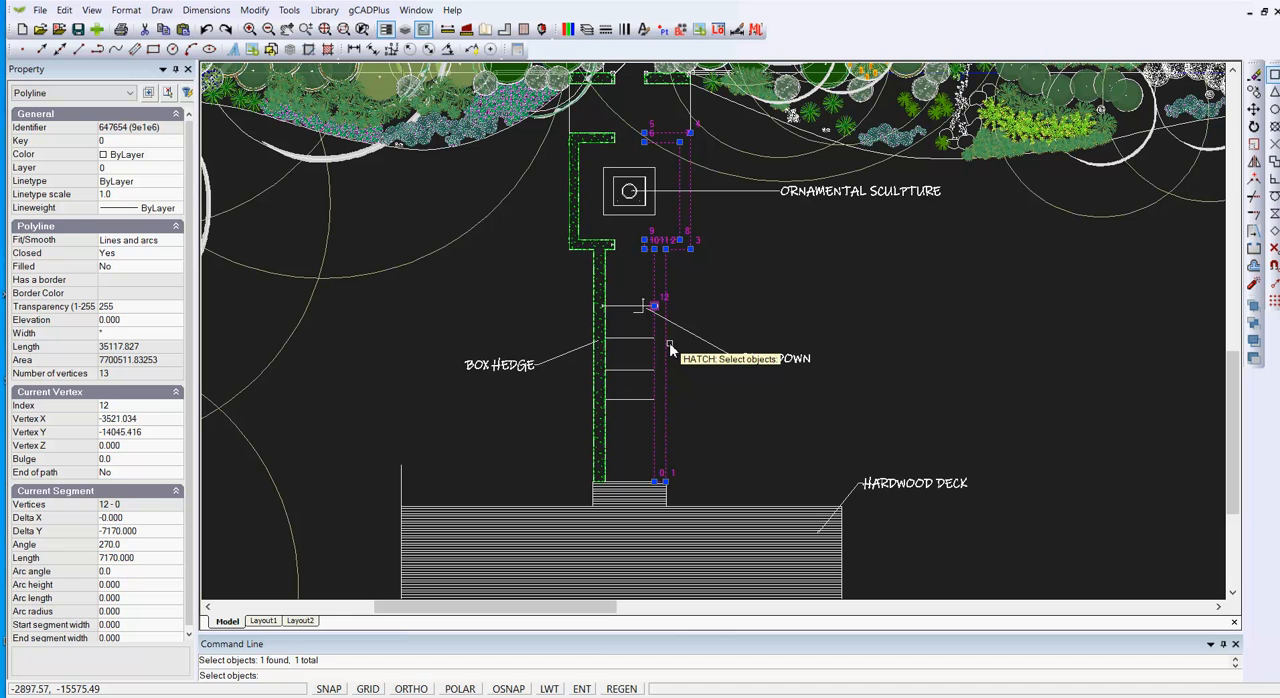
{"action": "key", "text": "Return"}
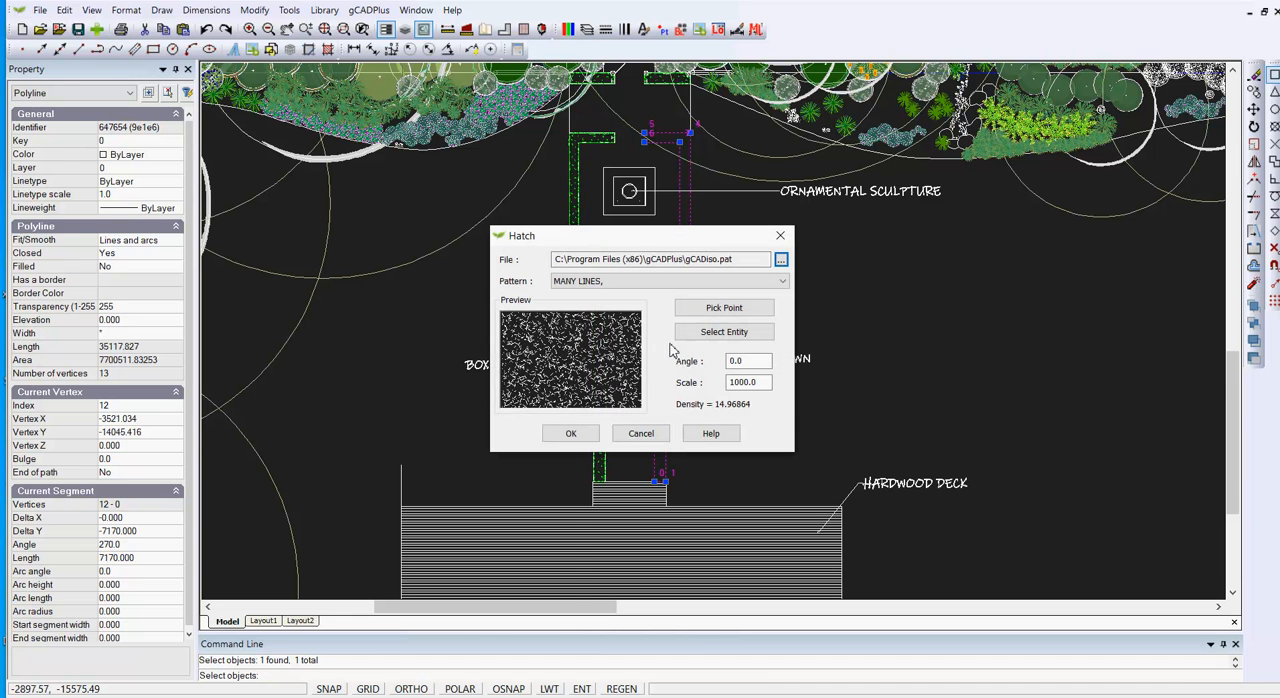
{"action": "left_click", "coordinate": [571, 433]}
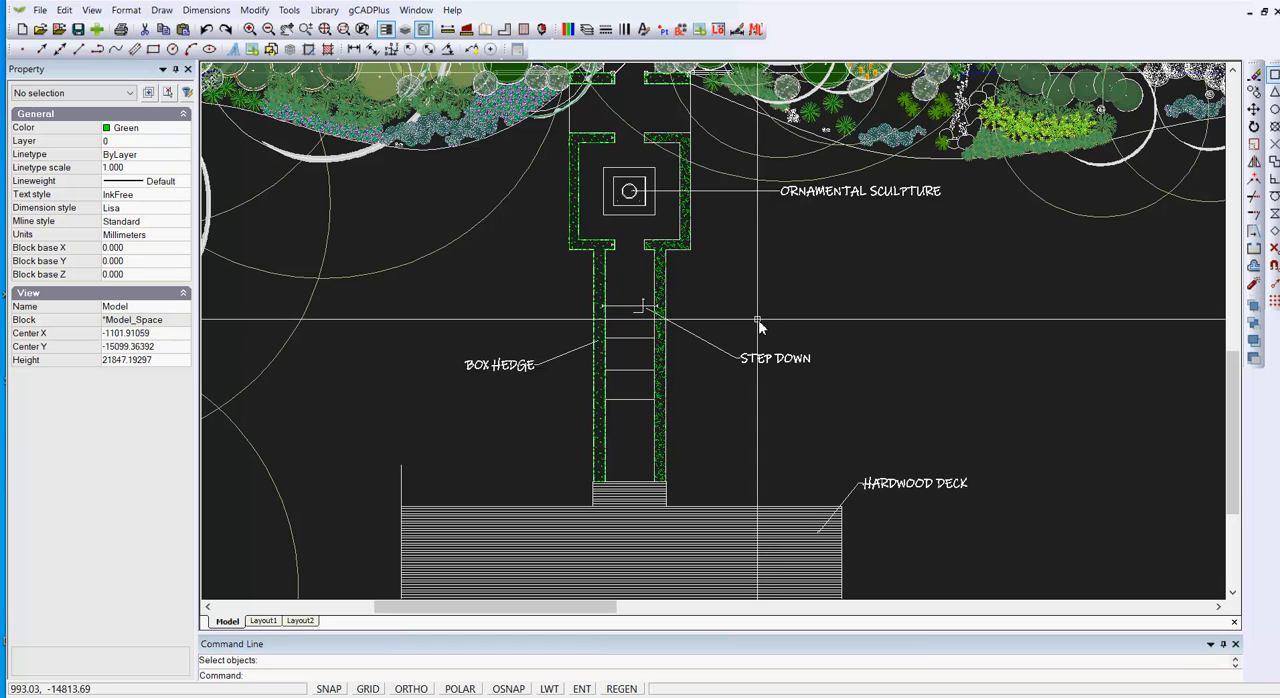
Step: Inspect the right-hand hedge hatch, testing window selections around it and selecting the hatch itself to view its properties
{"action": "scroll", "coordinate": [673, 293], "scroll_direction": "up", "scroll_amount": 2}
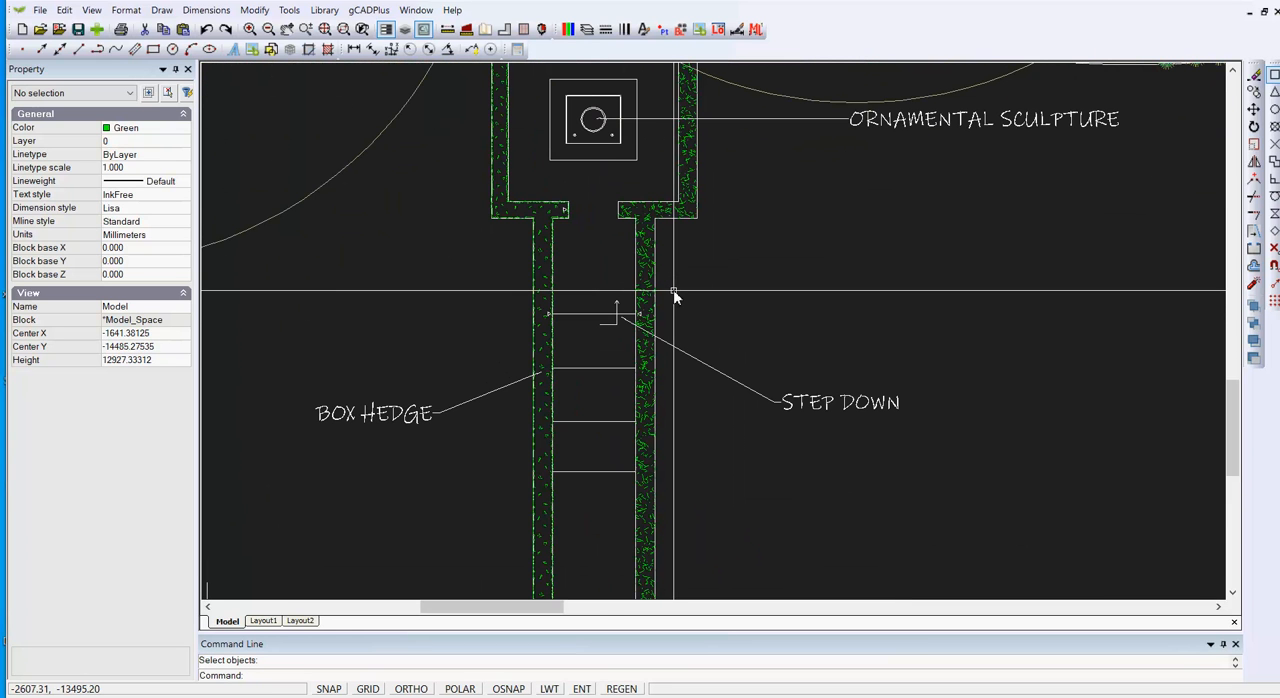
{"action": "scroll", "coordinate": [697, 306], "scroll_direction": "down", "scroll_amount": 1}
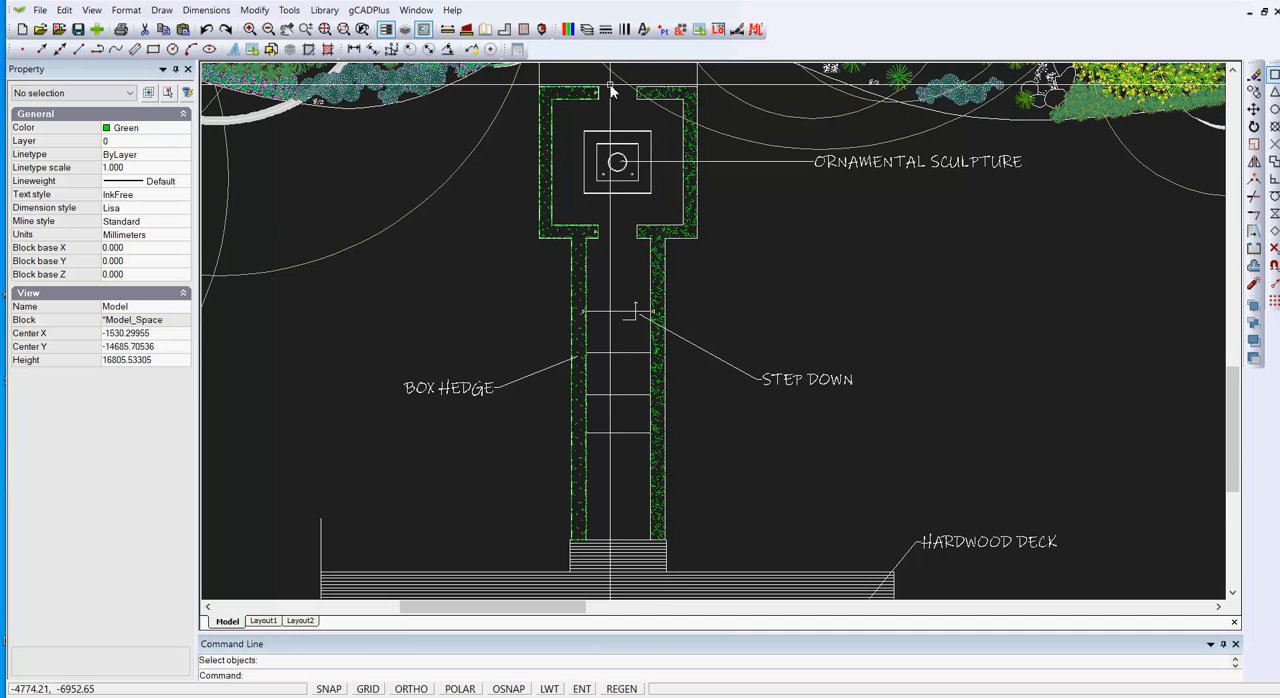
{"action": "left_click_drag", "start_coordinate": [609, 80], "coordinate": [684, 547]}
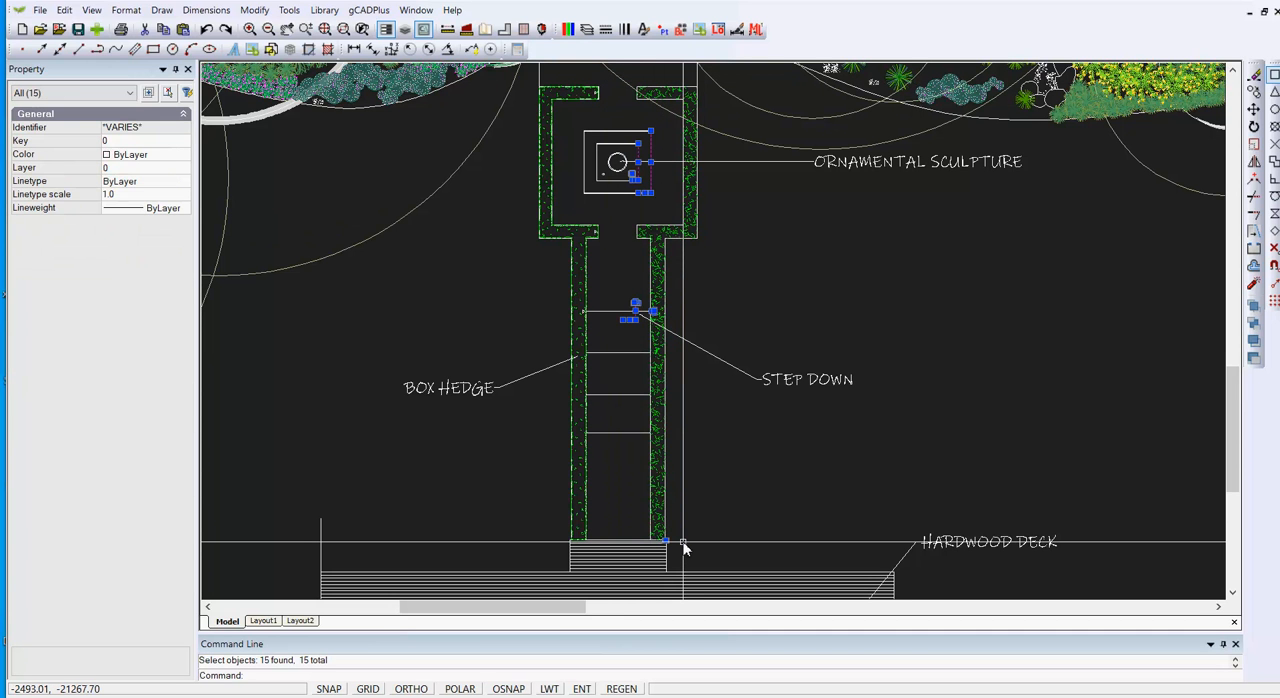
{"action": "key", "text": "Escape"}
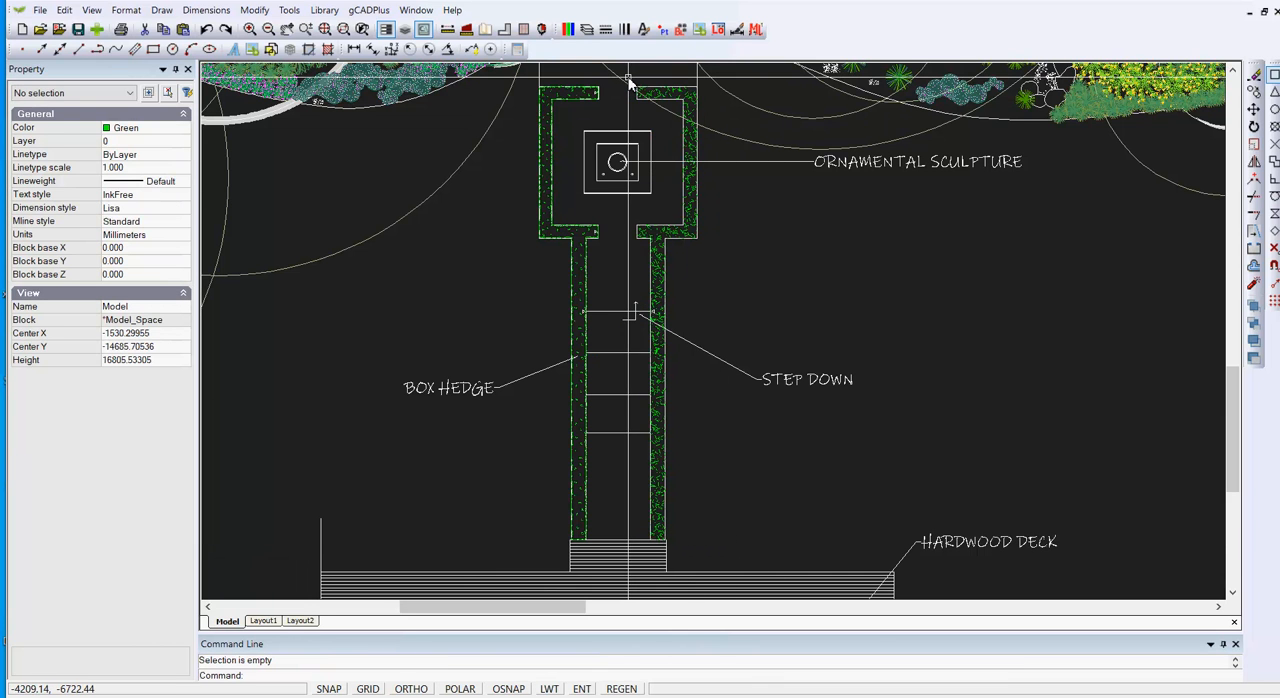
{"action": "left_click_drag", "start_coordinate": [628, 77], "coordinate": [695, 549]}
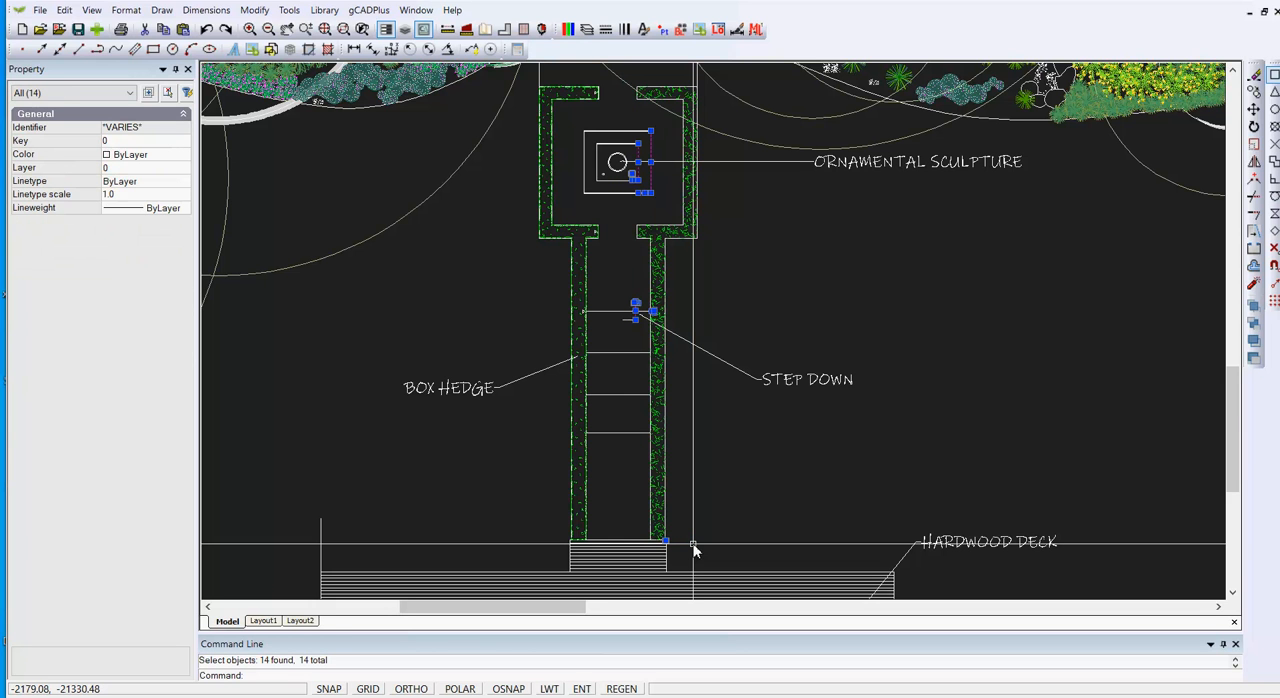
{"action": "key", "text": "Escape"}
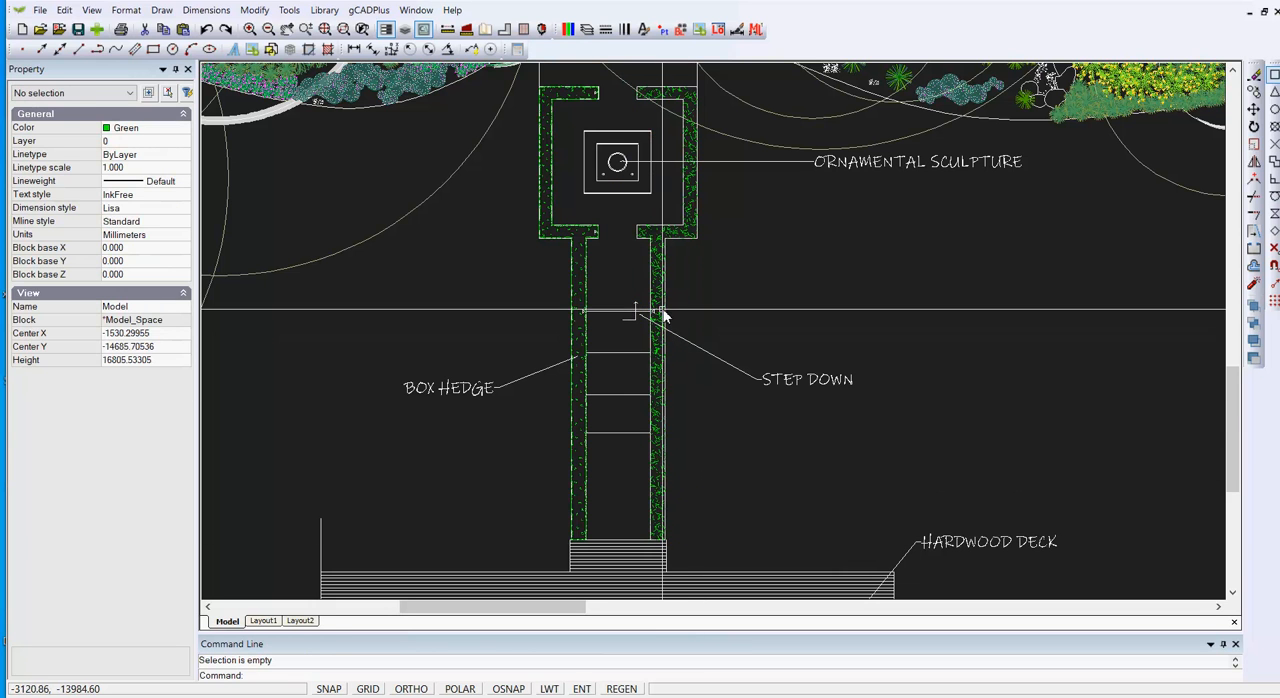
{"action": "left_click", "coordinate": [656, 306]}
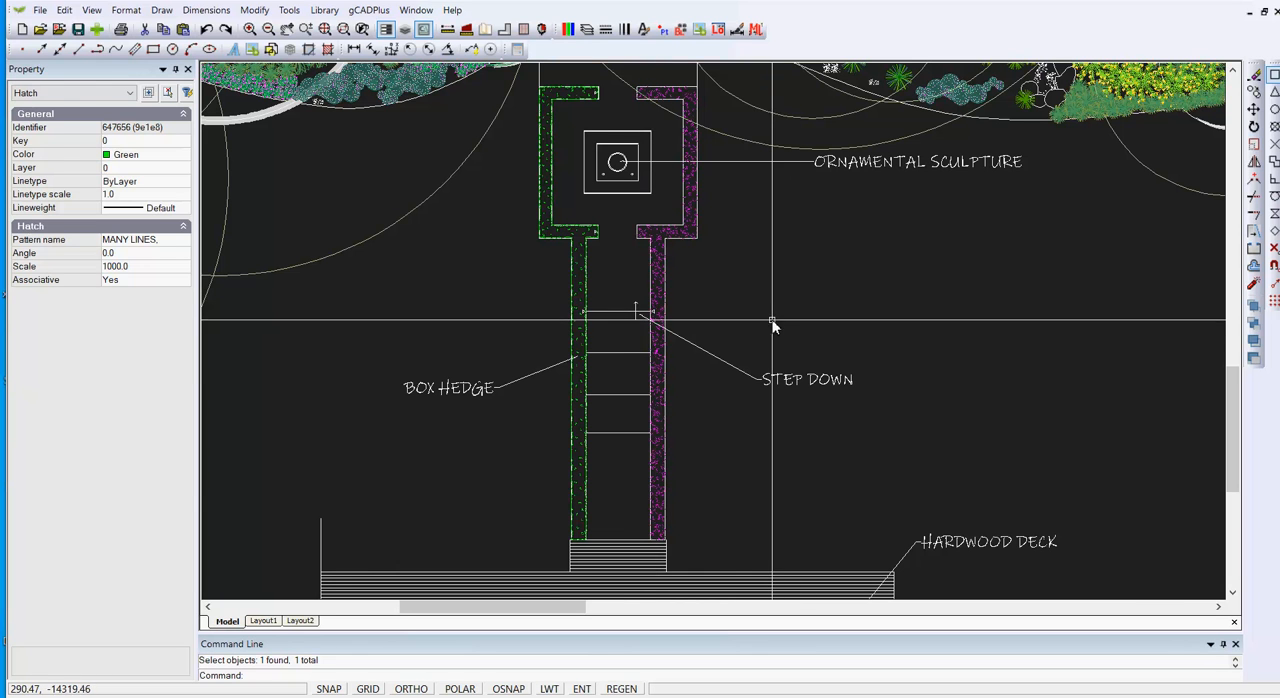
{"action": "key", "text": "Escape"}
Step: Test window selections over the sculpture area and the right-hand hedge's full length, and clear the selection
{"action": "mouse_move", "coordinate": [752, 696]}
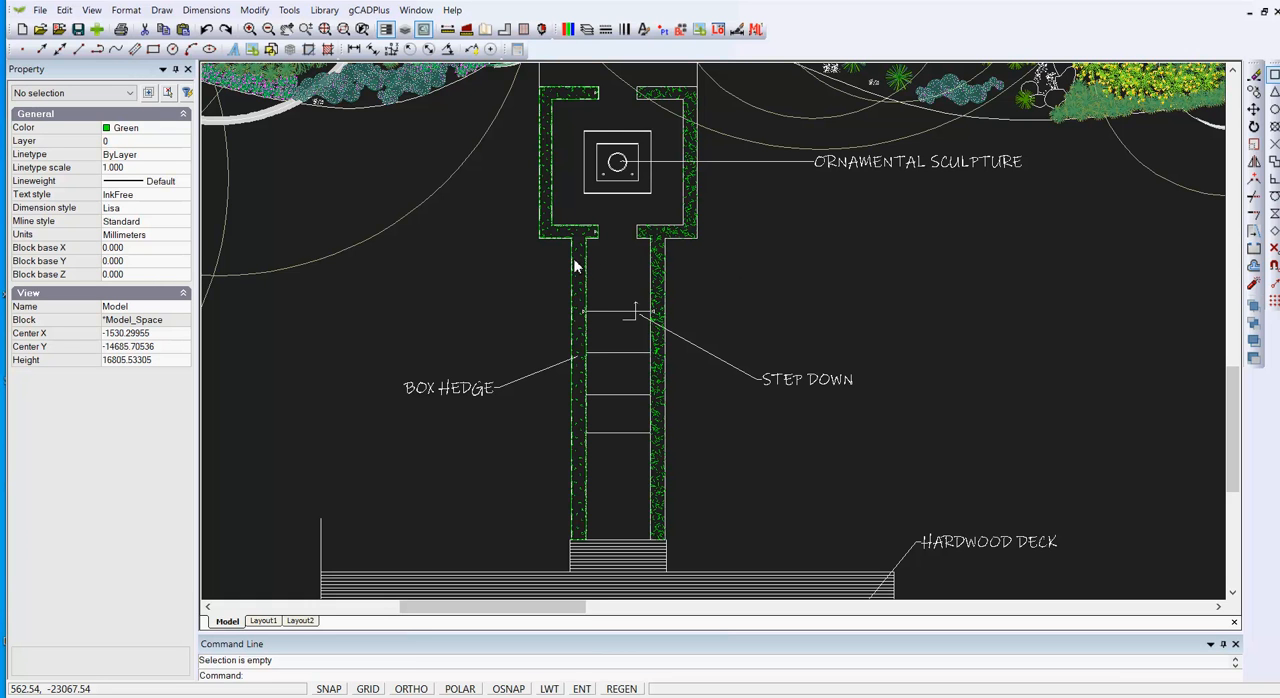
{"action": "left_click", "coordinate": [622, 118]}
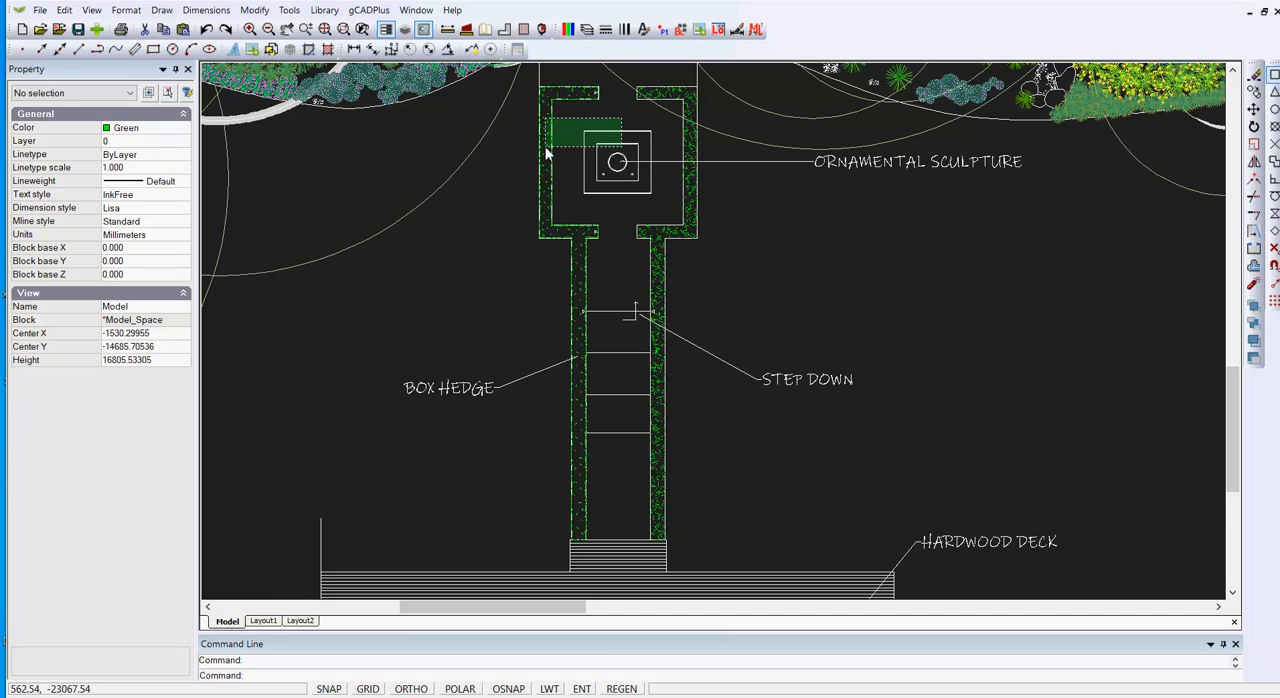
{"action": "left_click", "coordinate": [741, 218]}
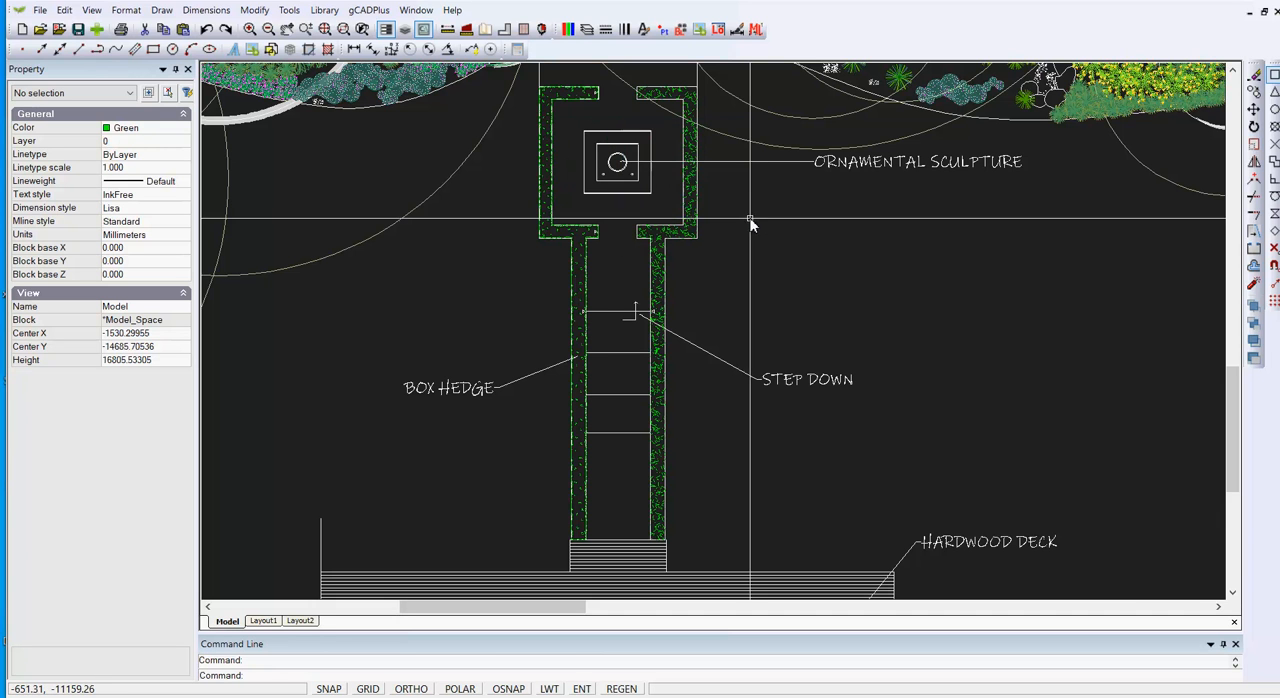
{"action": "left_click", "coordinate": [627, 78]}
{"action": "key", "text": "Escape"}
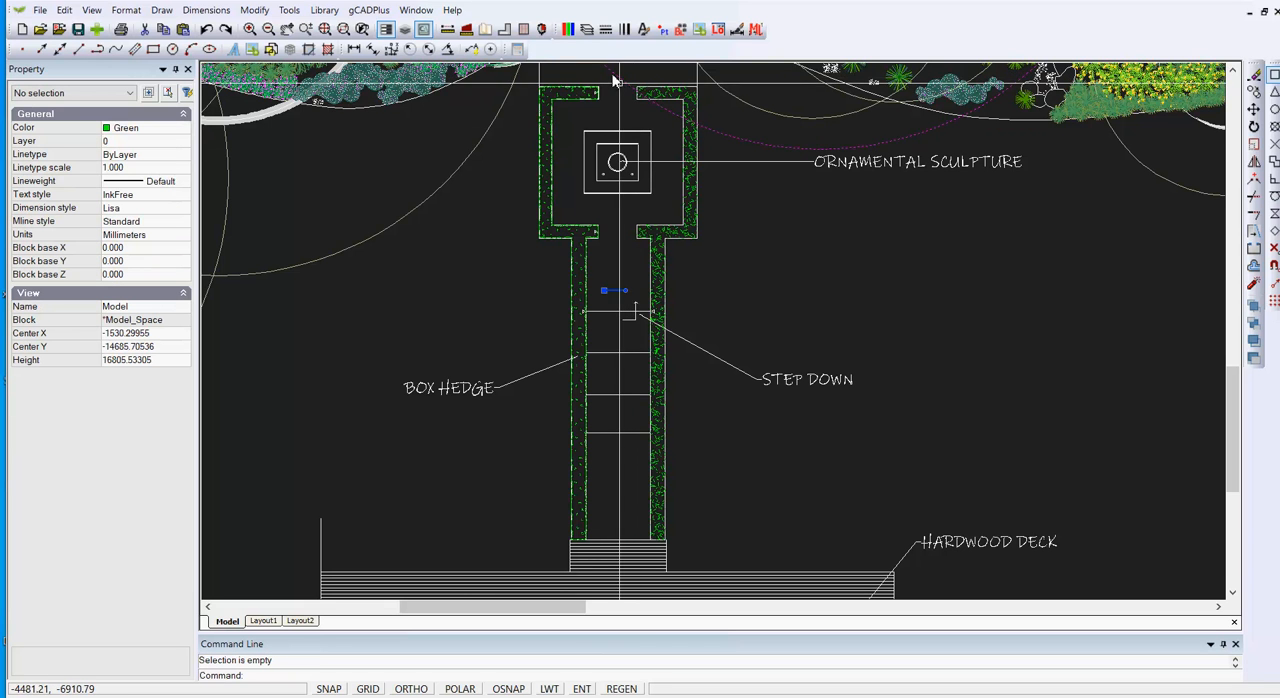
{"action": "left_click", "coordinate": [612, 82]}
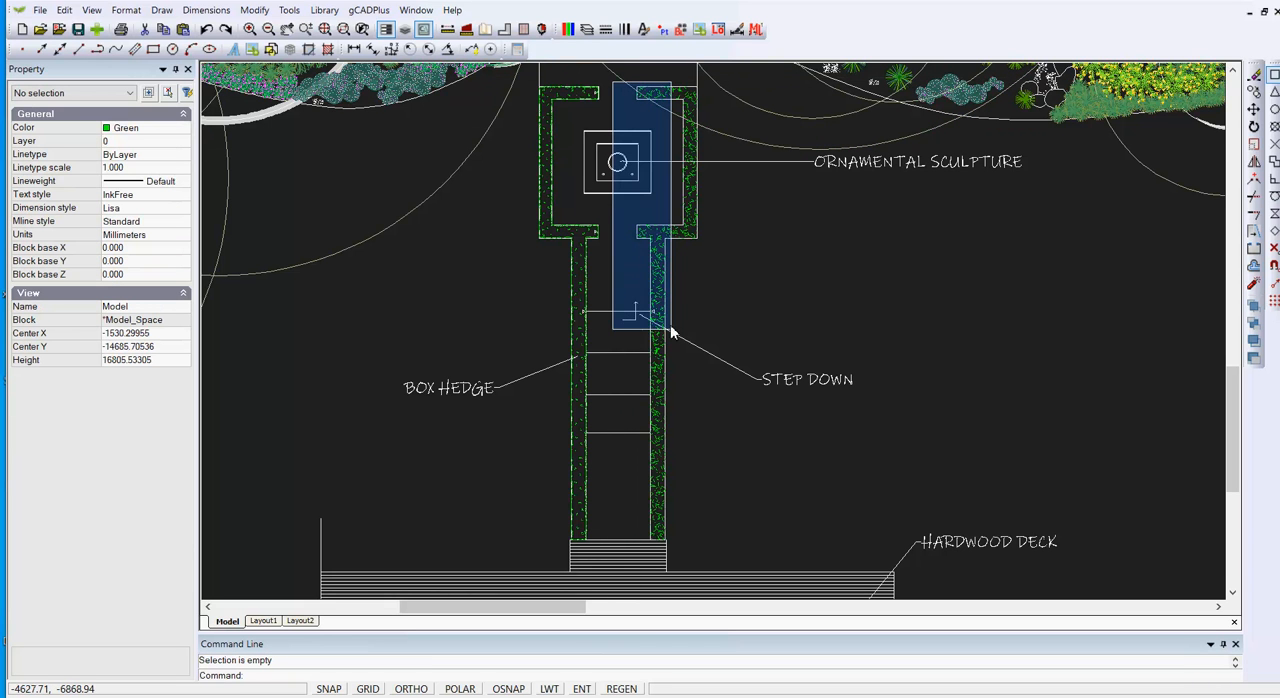
{"action": "left_click", "coordinate": [696, 541]}
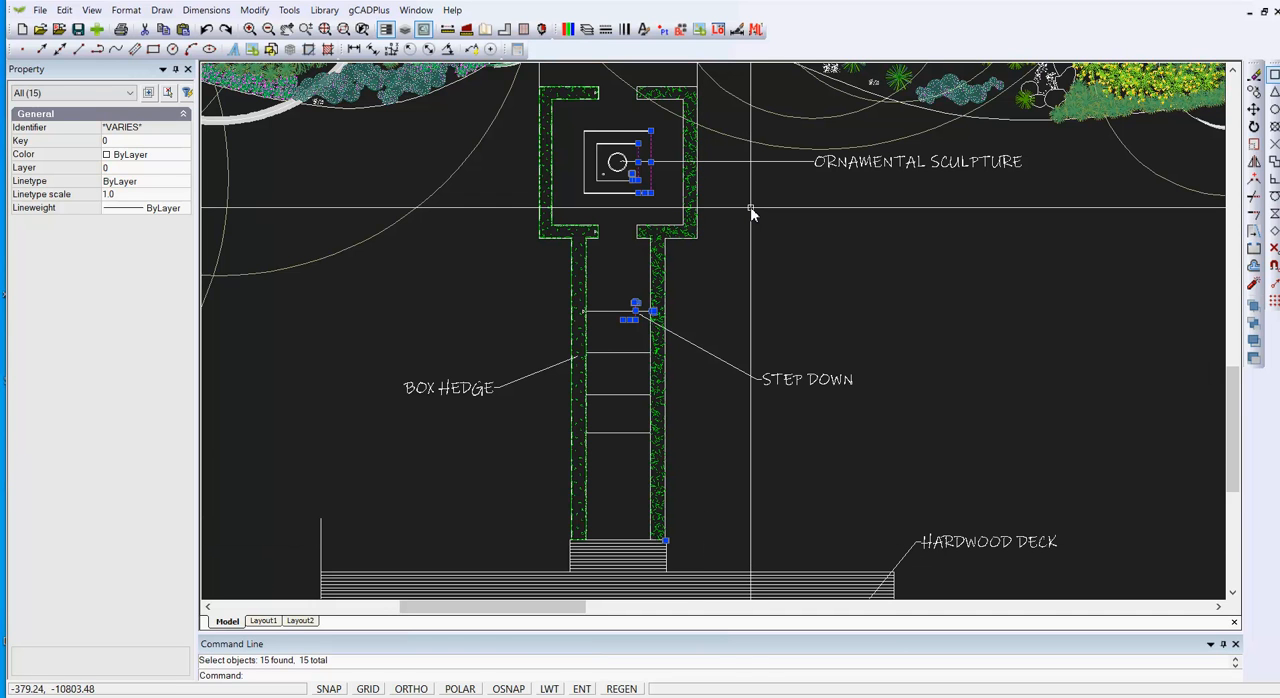
{"action": "key", "text": "Escape"}
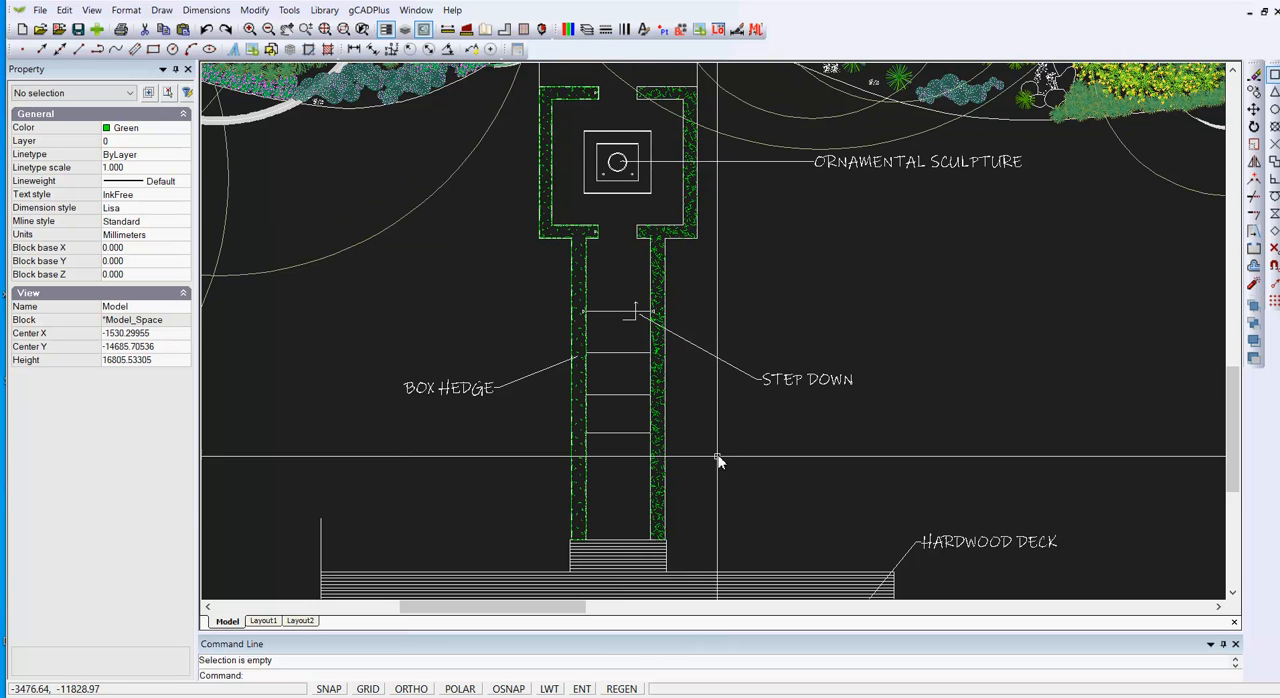
Step: Select the right-hand hedge with a crossing selection over its full length, review the picked objects, and clear the selection
{"action": "left_click", "coordinate": [698, 543]}
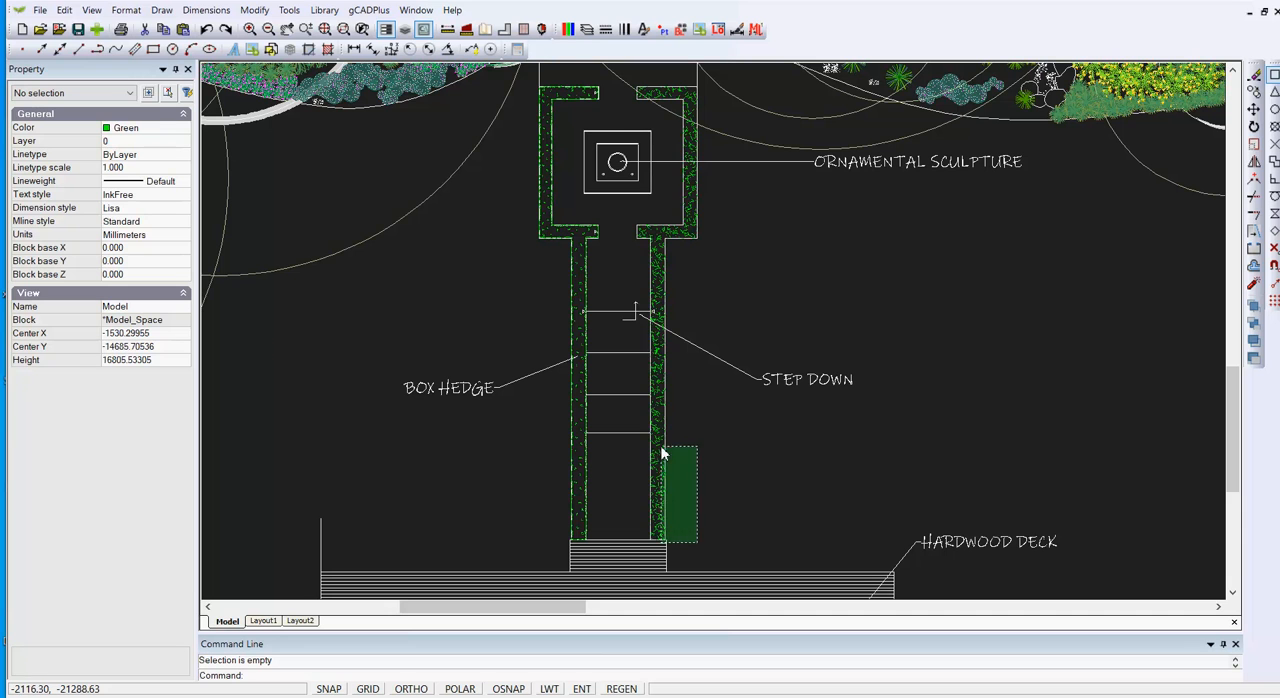
{"action": "left_click", "coordinate": [631, 80]}
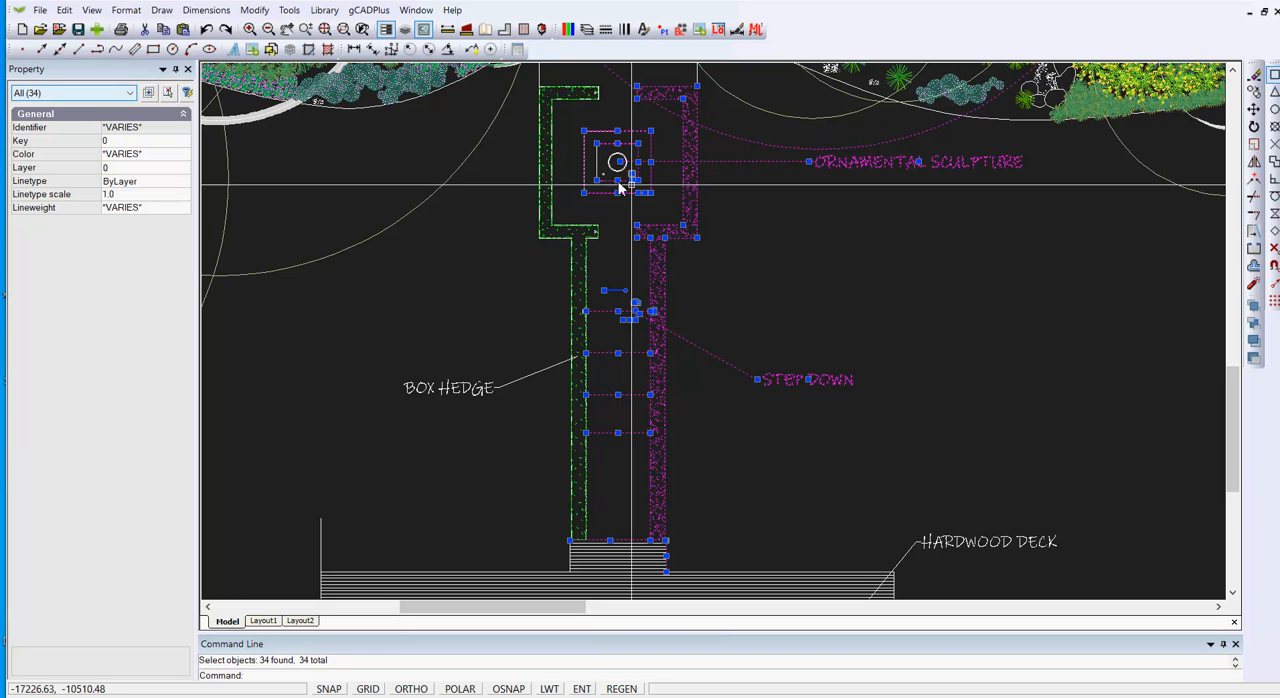
{"action": "key", "text": "Escape"}
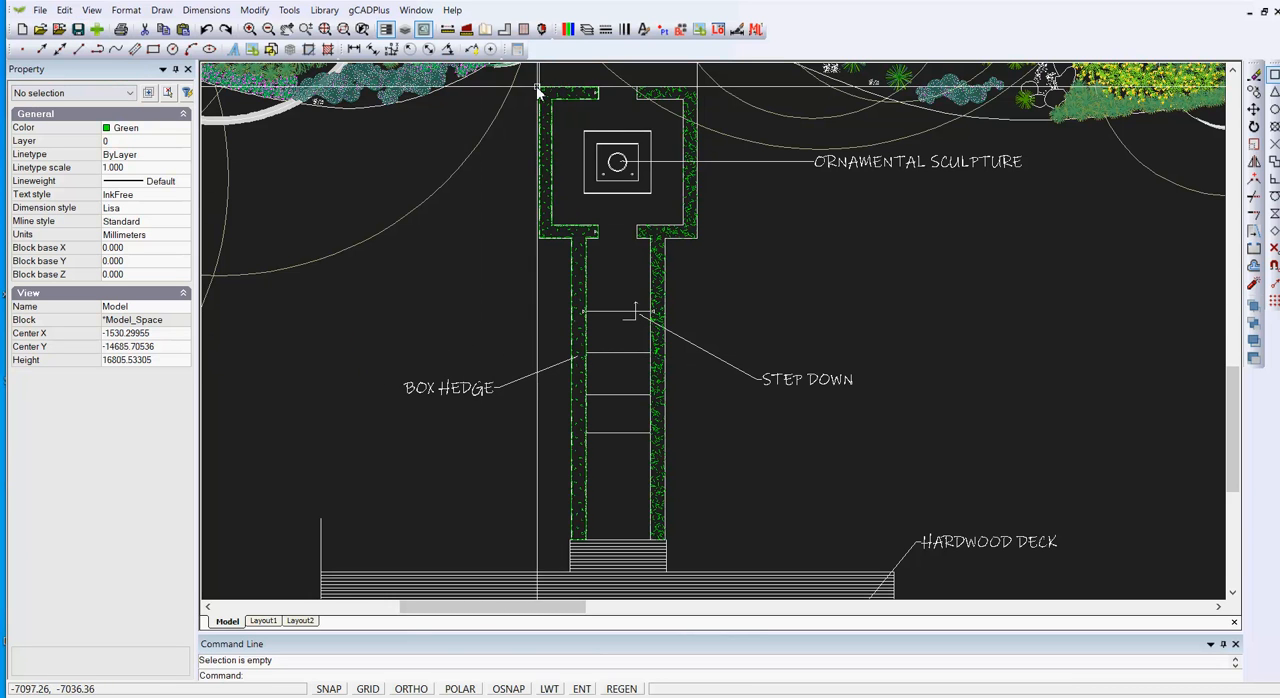
Step: Compare a single line of the left-hand hedge with the right-hand hedge hatch by selecting each and viewing its properties
{"action": "left_click", "coordinate": [578, 446]}
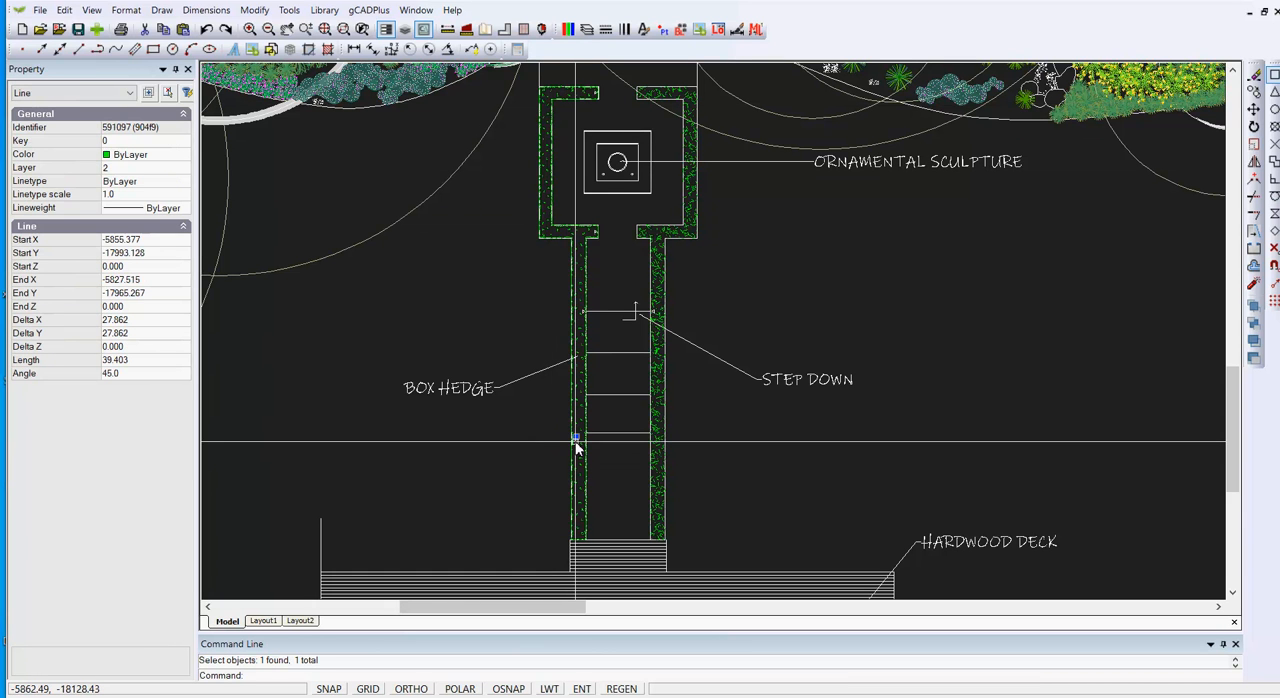
{"action": "key", "text": "Escape"}
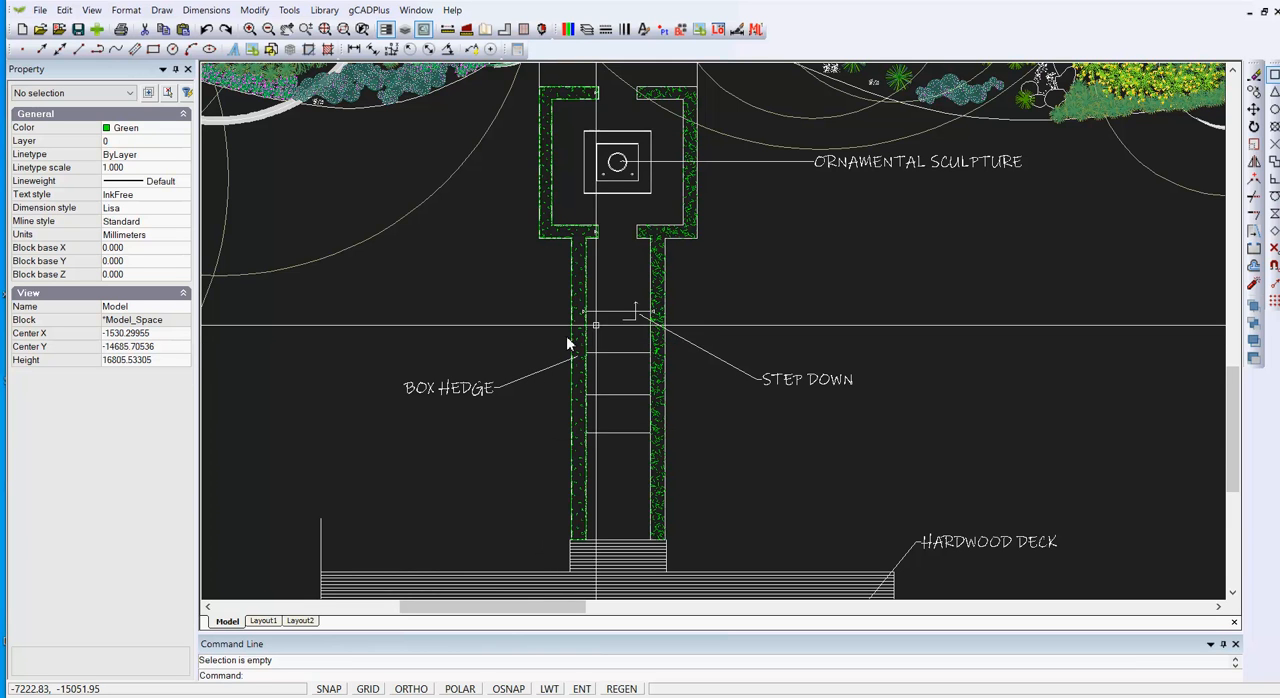
{"action": "left_click", "coordinate": [690, 231]}
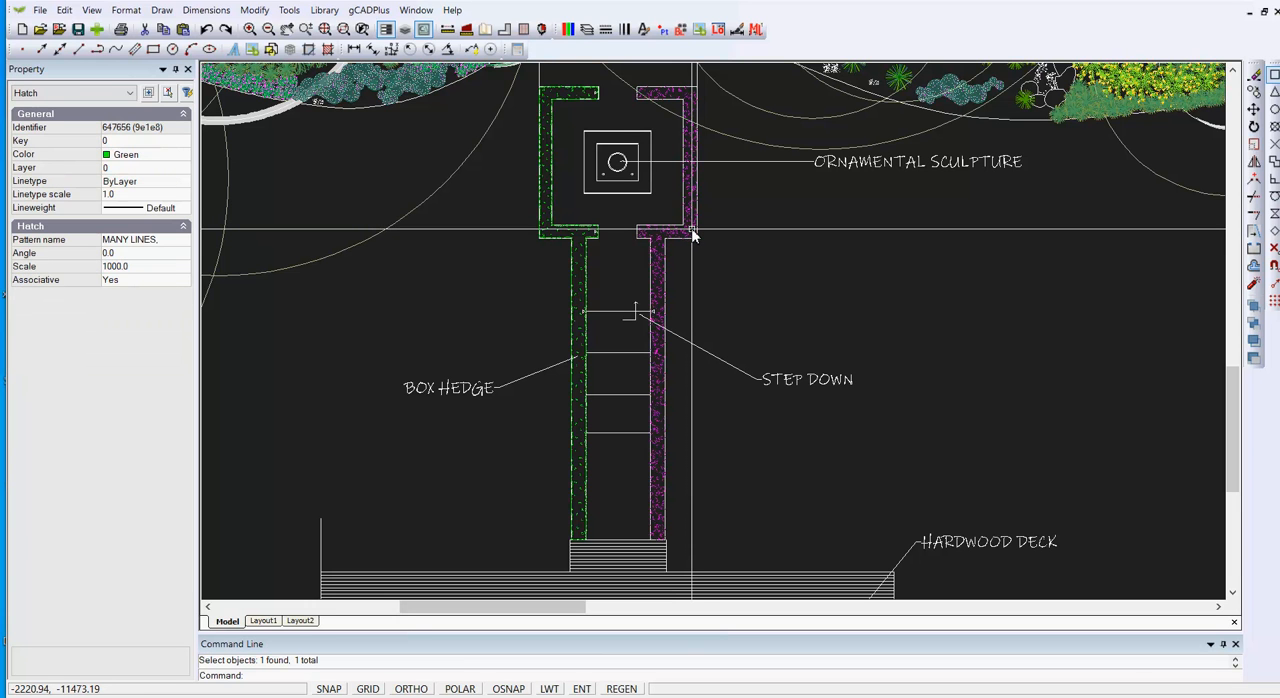
{"action": "key", "text": "Escape"}
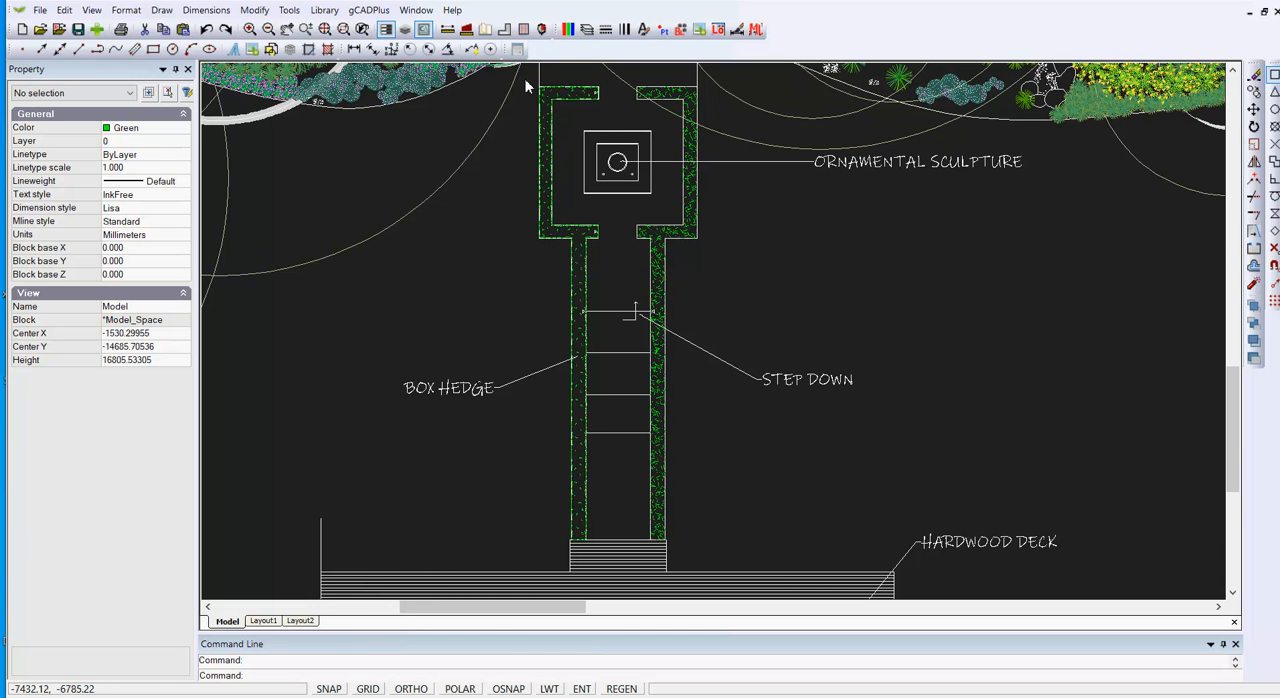
Step: Erase the left-hand box hedge made of separate lines, including its leftover end pieces beside the sculpture
{"action": "left_click_drag", "start_coordinate": [525, 79], "coordinate": [593, 486]}
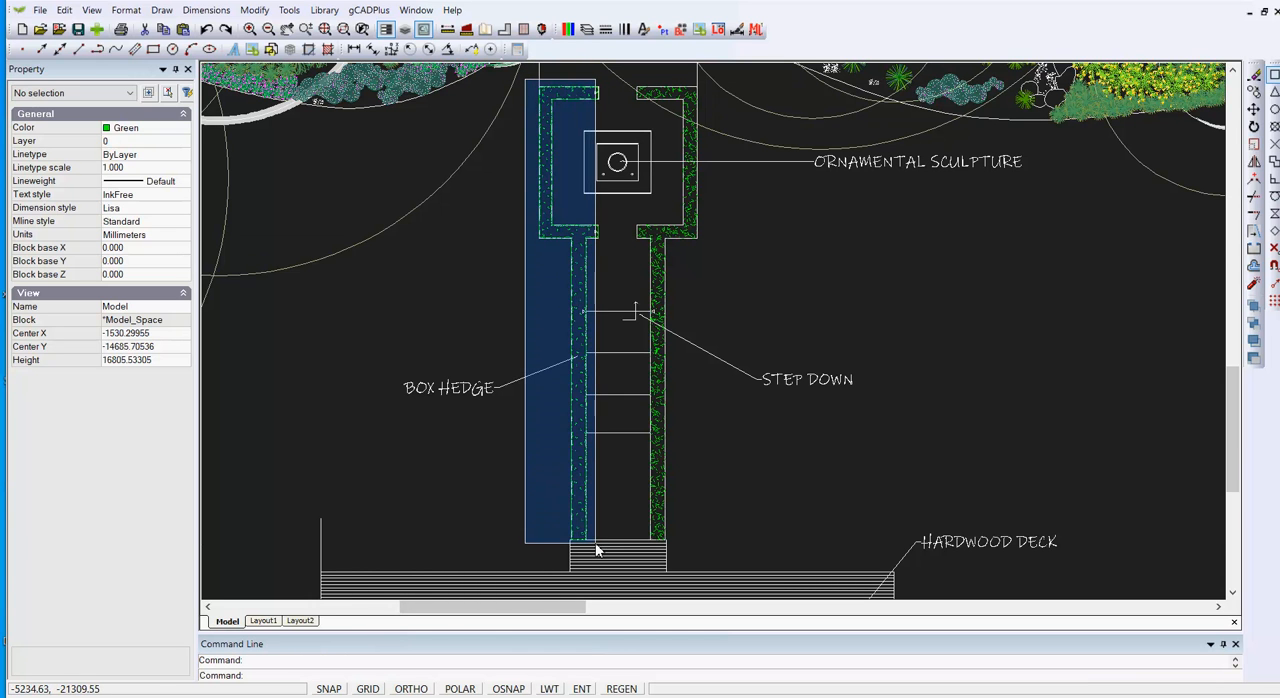
{"action": "left_click_drag", "start_coordinate": [596, 549], "coordinate": [590, 540]}
{"action": "right_click", "coordinate": [559, 503]}
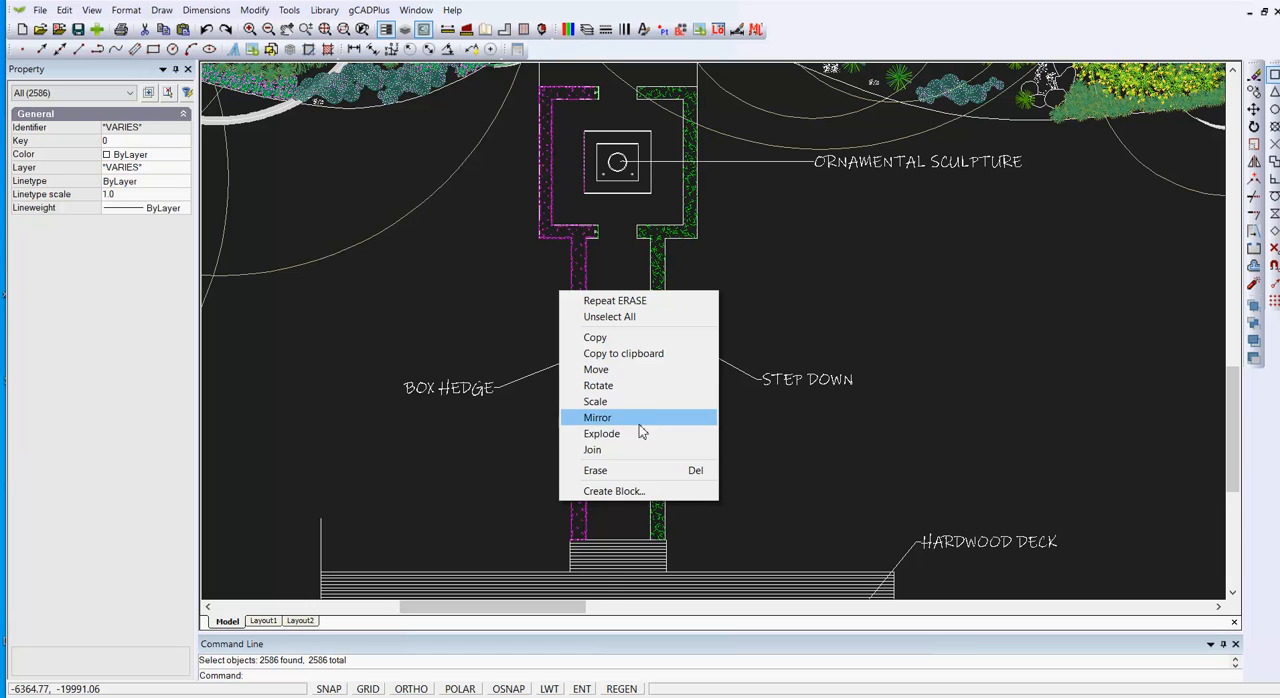
{"action": "left_click", "coordinate": [596, 470]}
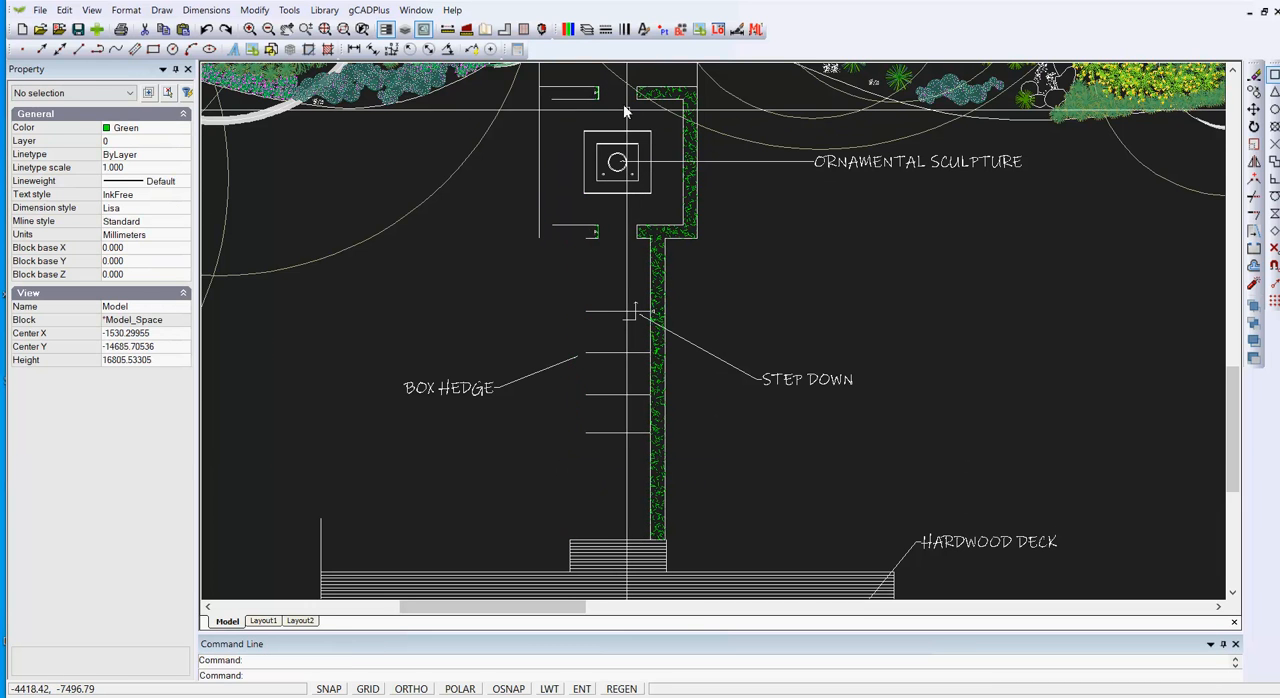
{"action": "scroll", "coordinate": [603, 115], "scroll_direction": "up", "scroll_amount": 3}
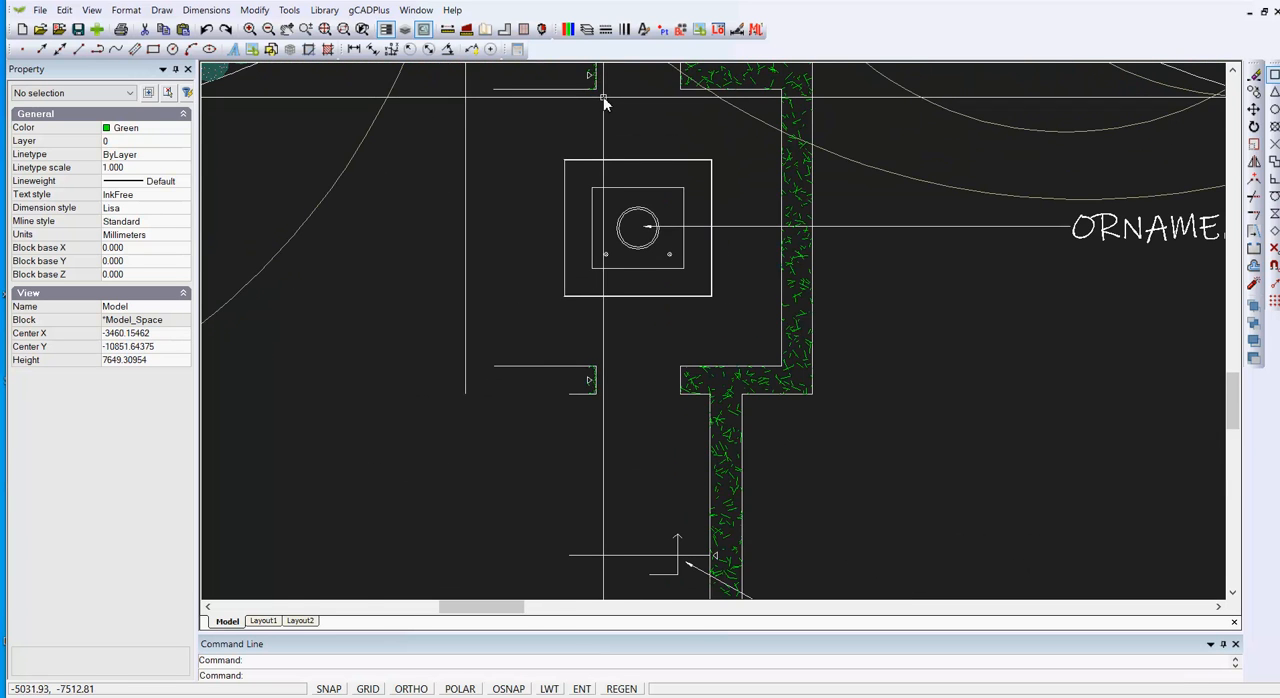
{"action": "scroll", "coordinate": [585, 176], "scroll_direction": "down", "scroll_amount": 1}
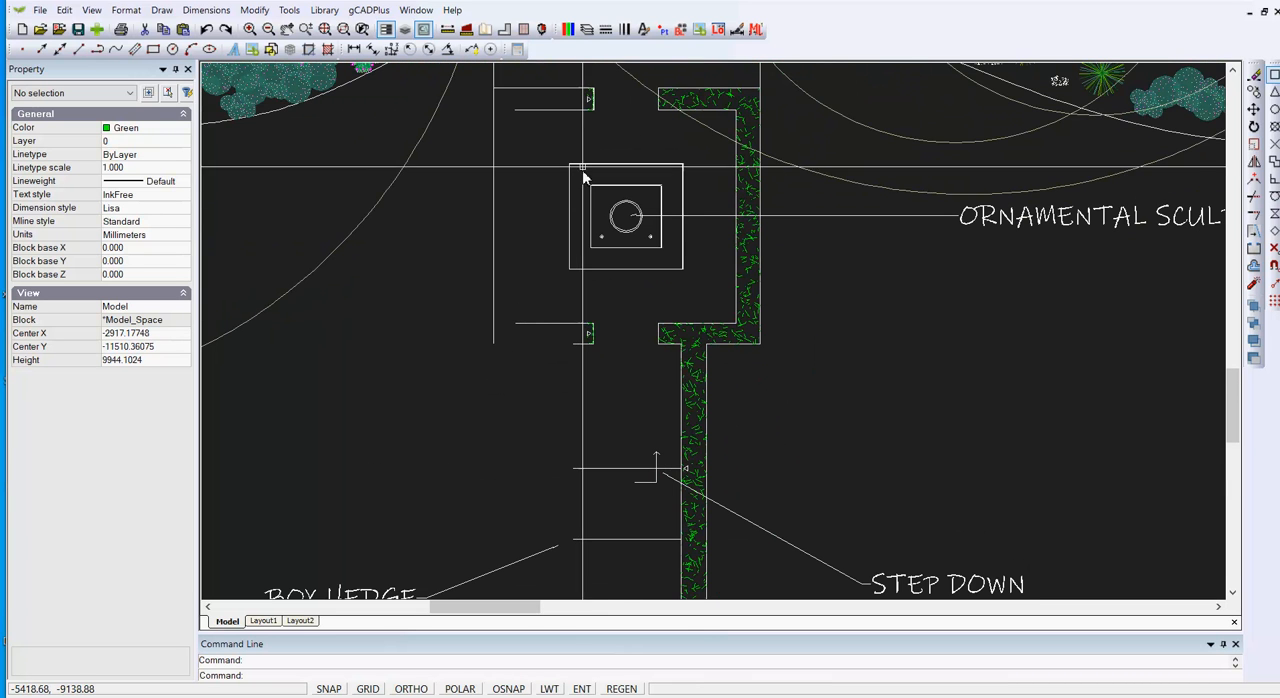
{"action": "scroll", "coordinate": [576, 93], "scroll_direction": "down", "scroll_amount": 2}
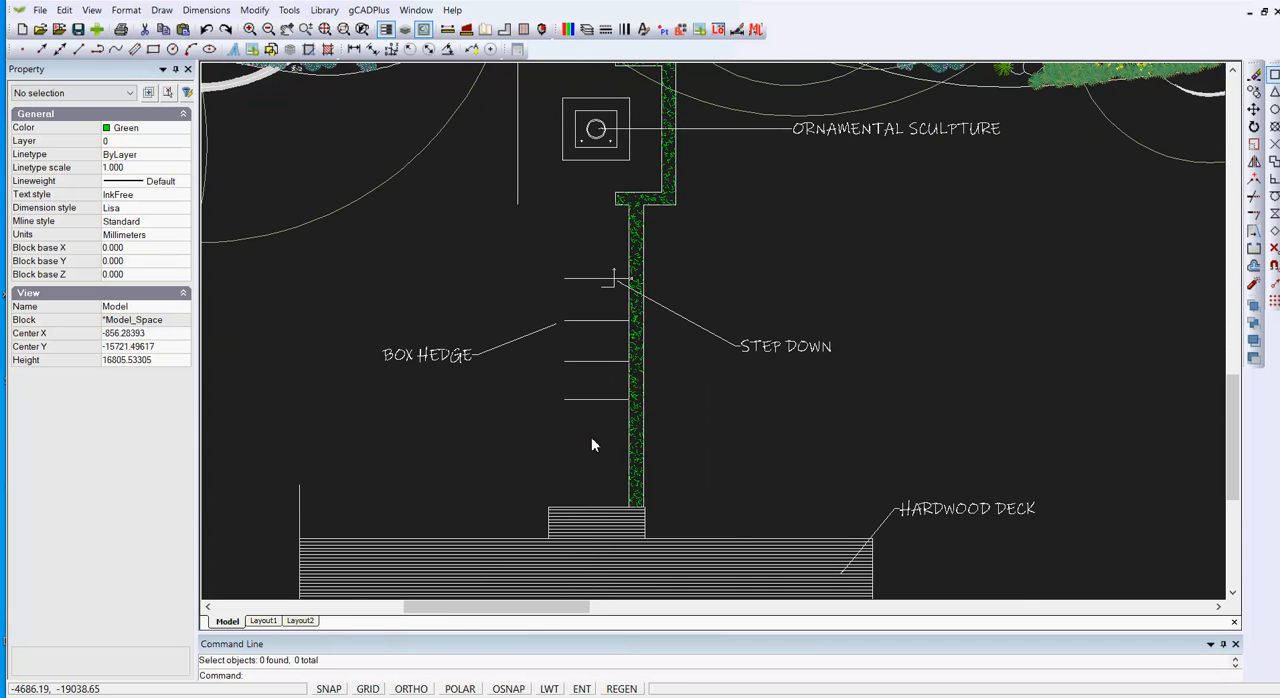
{"action": "scroll", "coordinate": [620, 415], "scroll_direction": "down", "scroll_amount": 1}
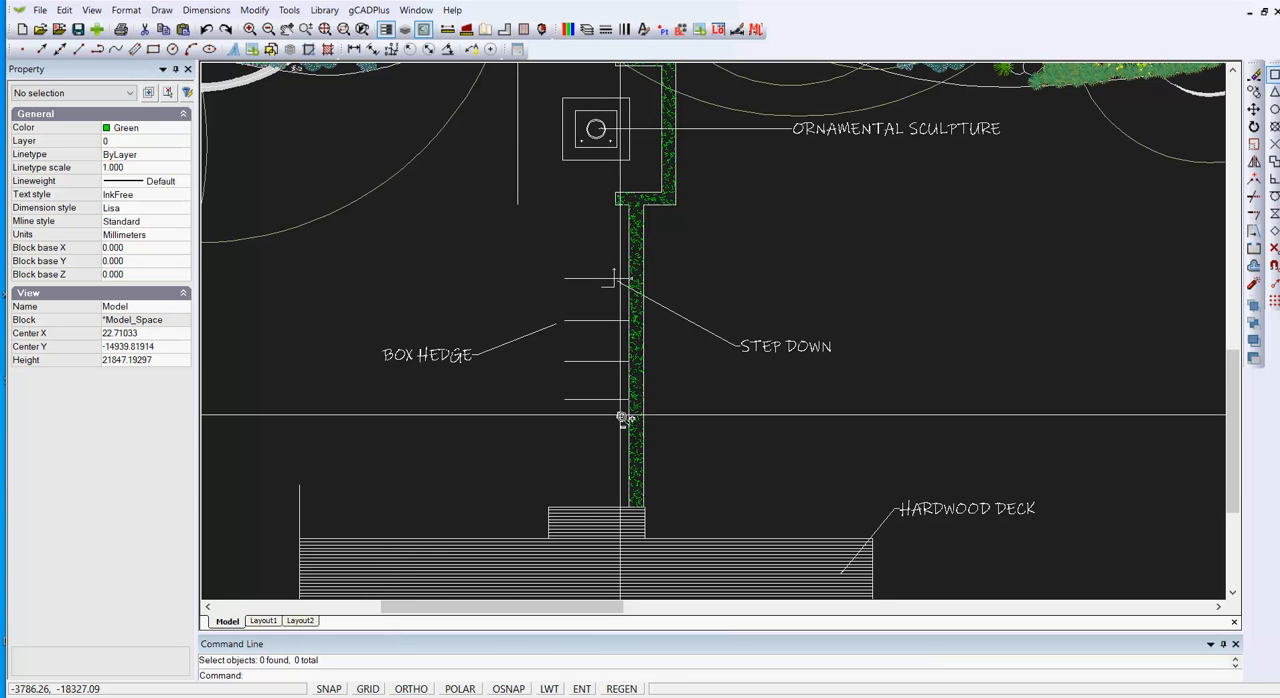
Step: Mirror the right-hand hedge's hatch and outline to the path's left side about a vertical line through the sculpture base's midpoint, deleting the source
{"action": "left_click", "coordinate": [658, 237]}
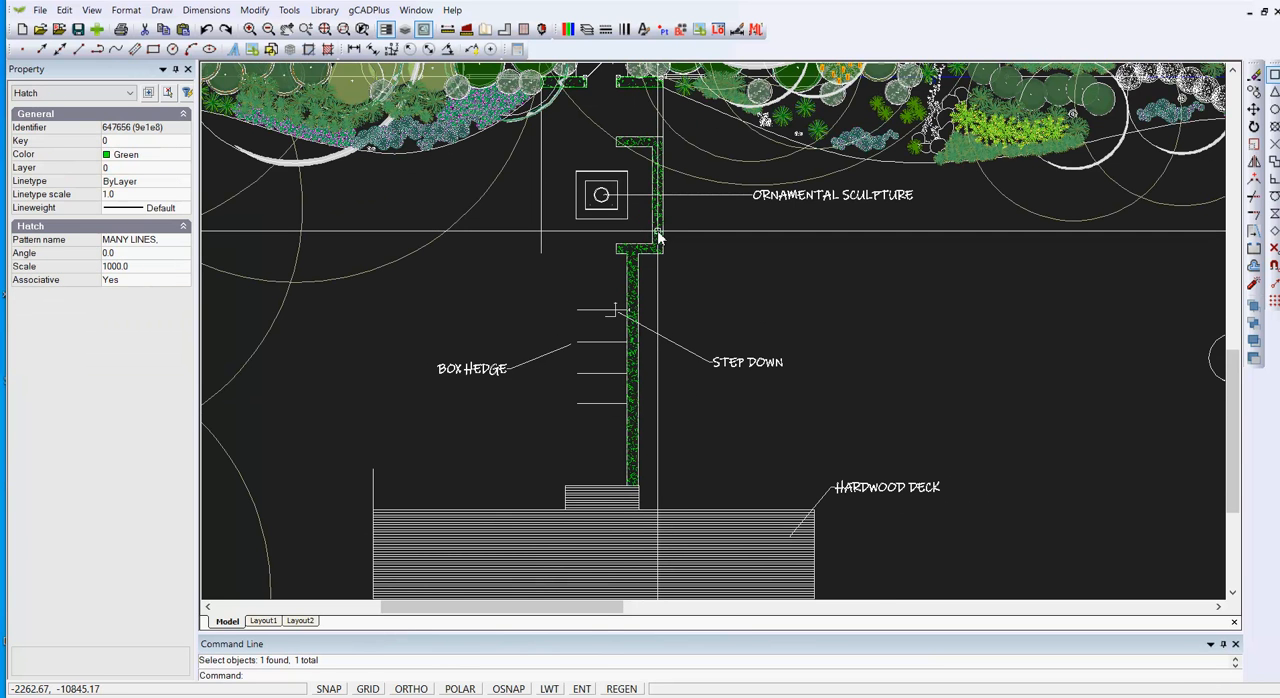
{"action": "scroll", "coordinate": [662, 237], "scroll_direction": "up", "scroll_amount": 5}
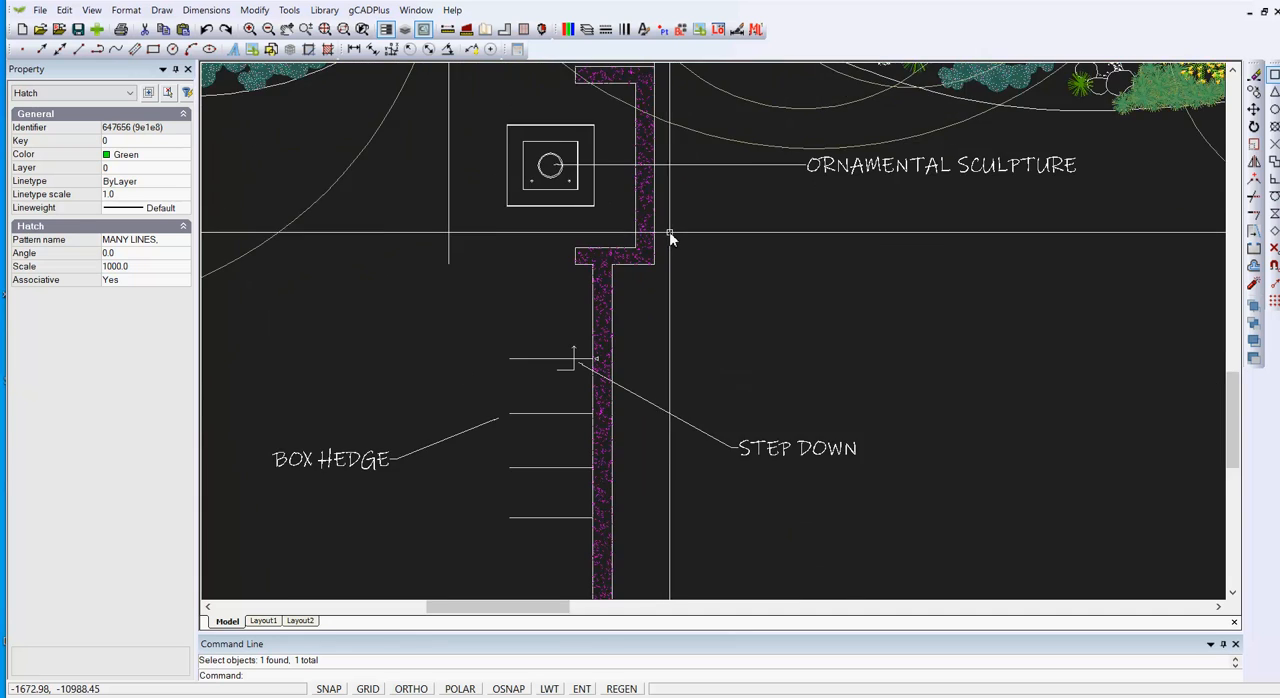
{"action": "left_click", "coordinate": [637, 209]}
{"action": "scroll", "coordinate": [811, 300], "scroll_direction": "down", "scroll_amount": 3}
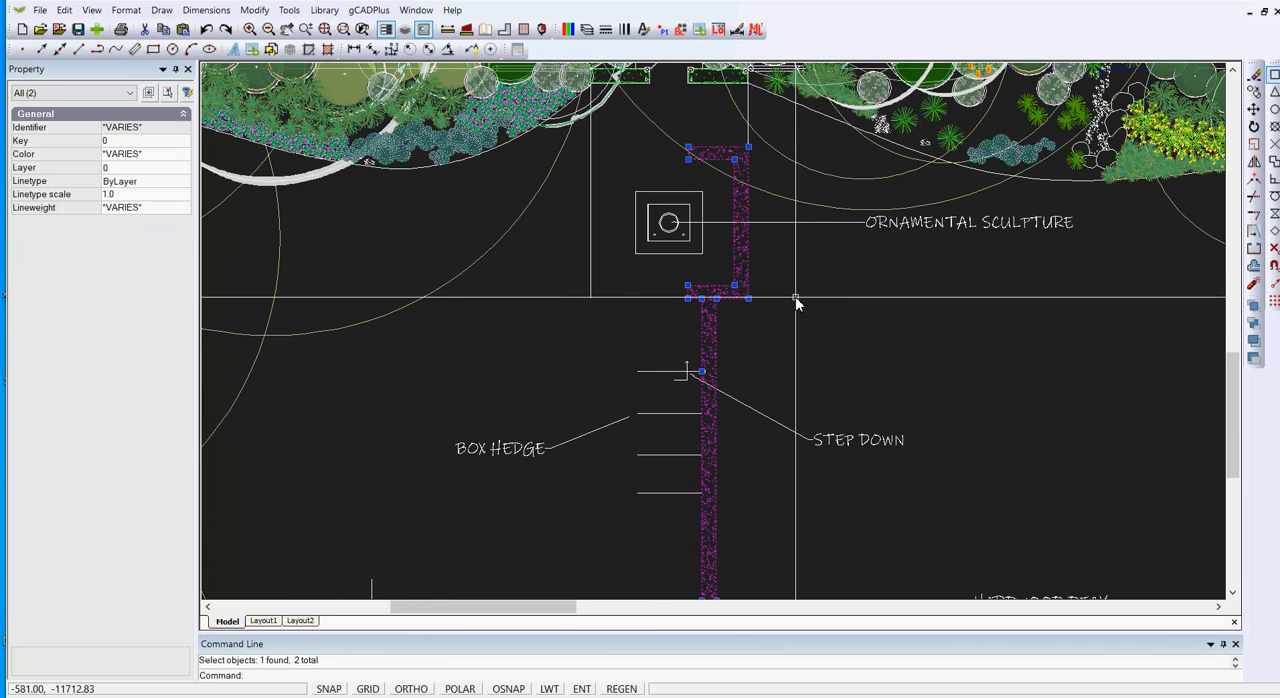
{"action": "right_click", "coordinate": [795, 297]}
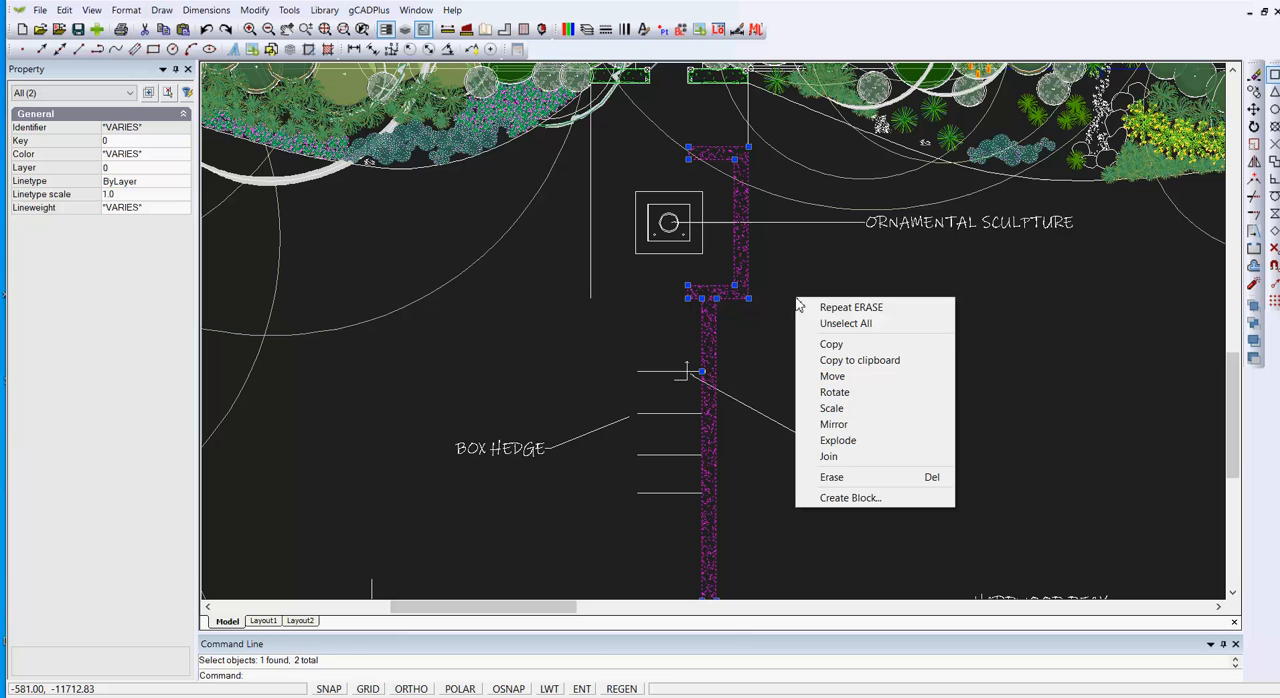
{"action": "left_click", "coordinate": [841, 427]}
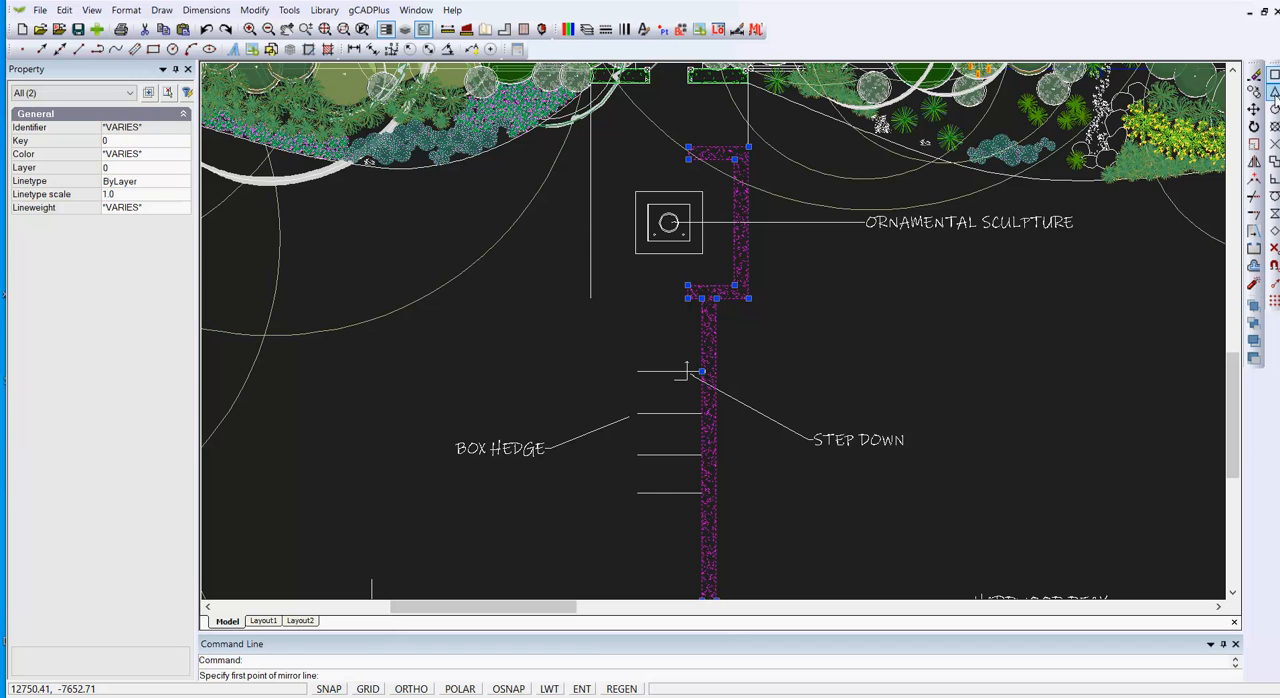
{"action": "left_click", "coordinate": [668, 256]}
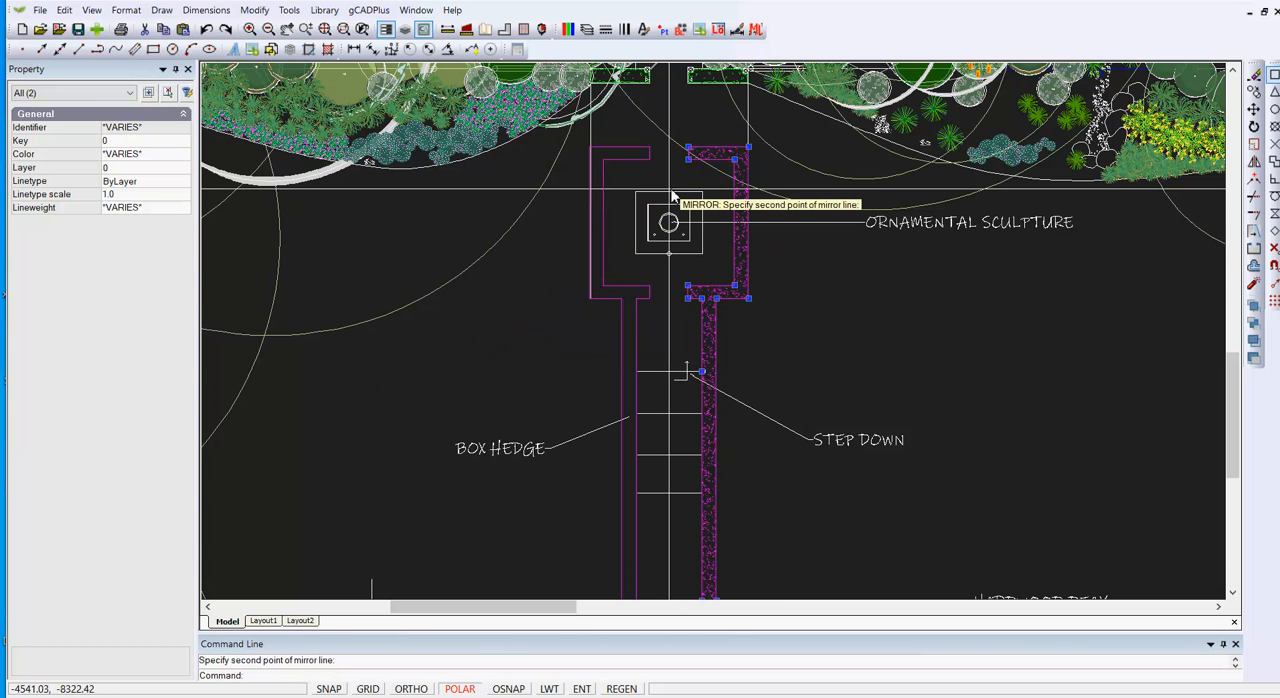
Step: Mirror the left-hand hedge hatch and outline back to the right about the vertical line through the sculpture base's midpoint, keeping the original
{"action": "right_click", "coordinate": [617, 238]}
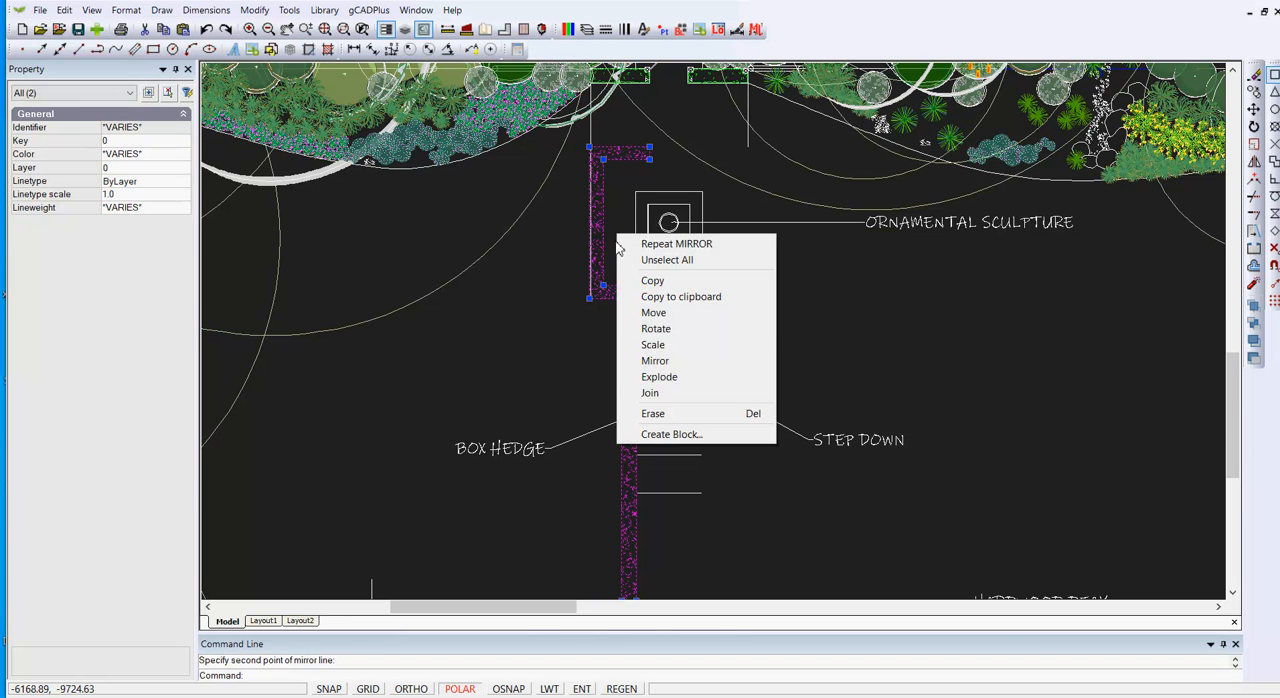
{"action": "left_click", "coordinate": [676, 243]}
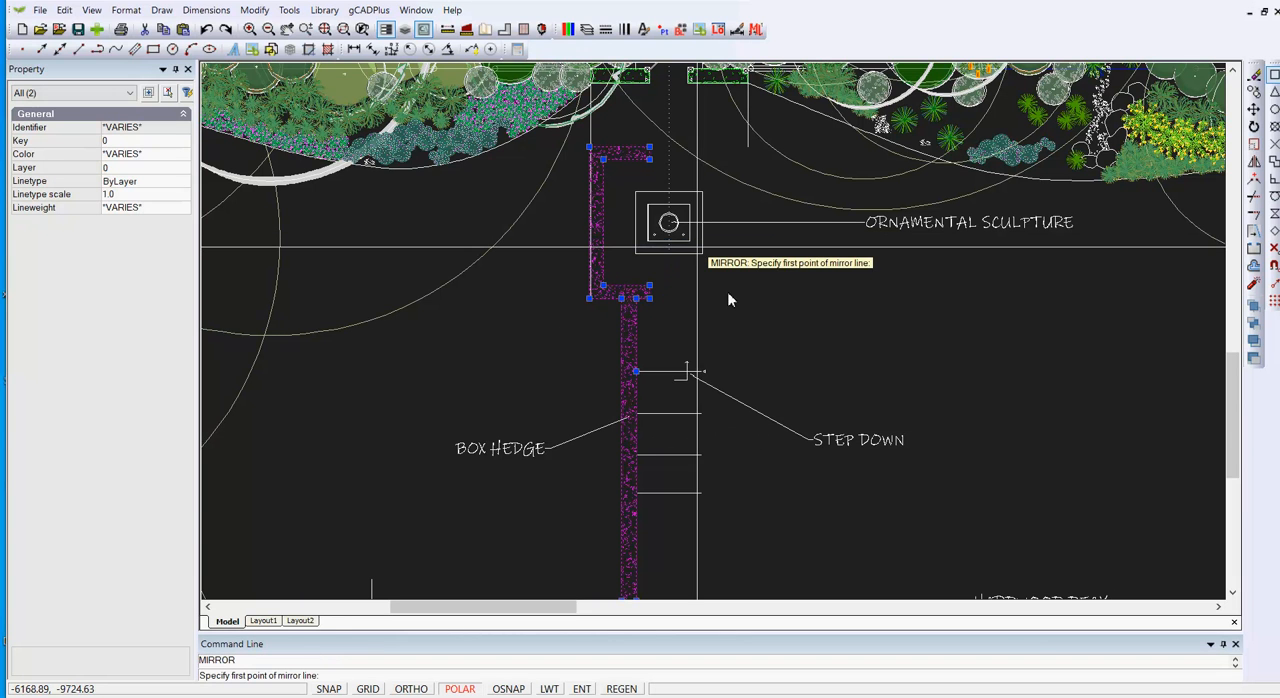
{"action": "right_click", "coordinate": [736, 298]}
{"action": "left_click", "coordinate": [785, 303]}
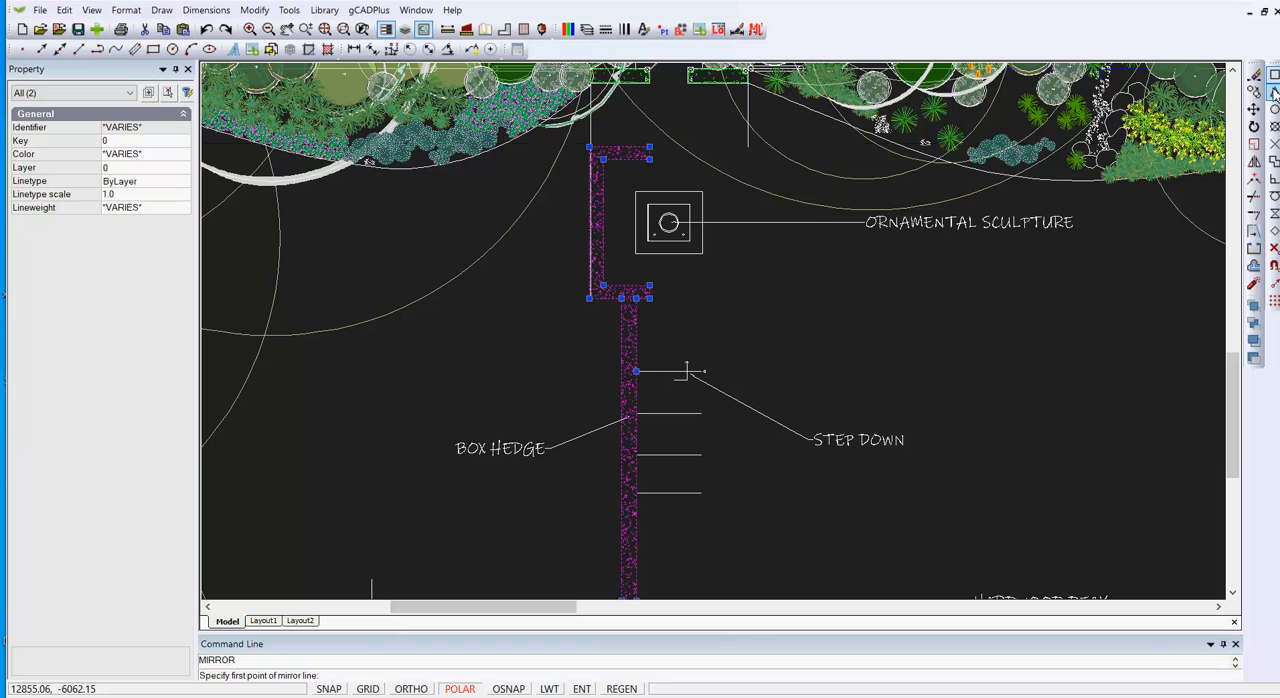
{"action": "key", "text": "F3"}
{"action": "left_click", "coordinate": [669, 253]}
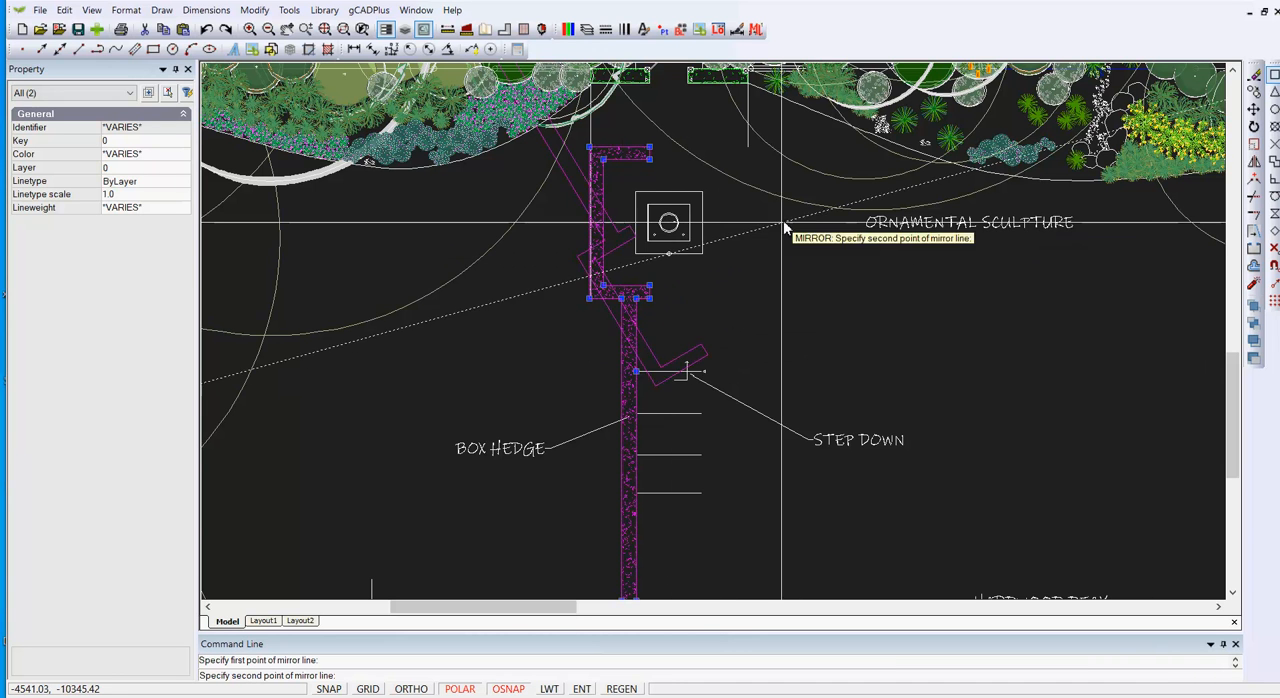
{"action": "key", "text": "F3"}
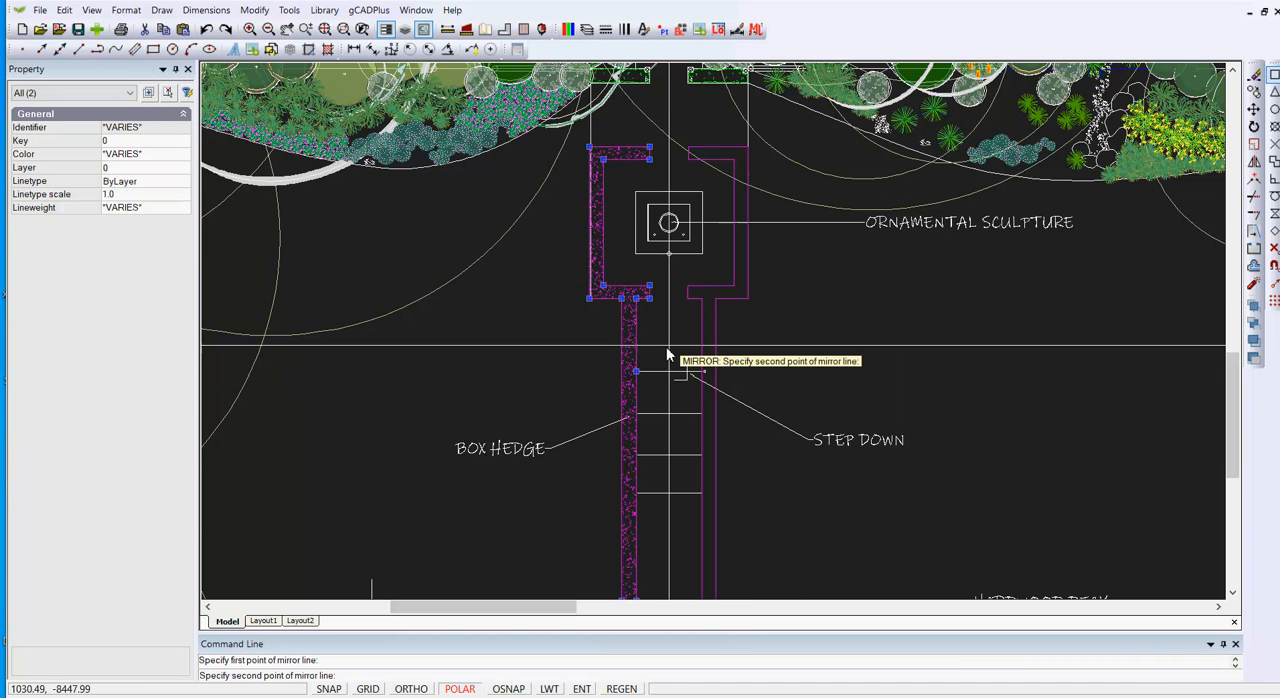
{"action": "left_click", "coordinate": [671, 432]}
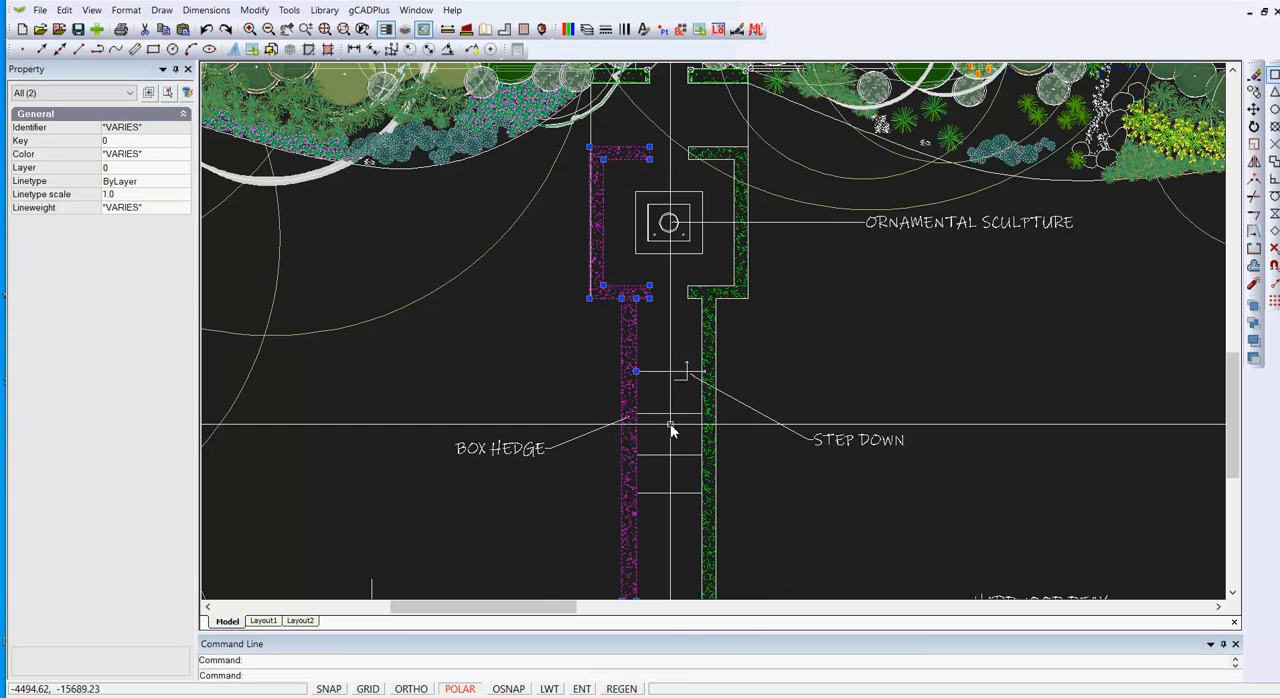
{"action": "key", "text": "Return"}
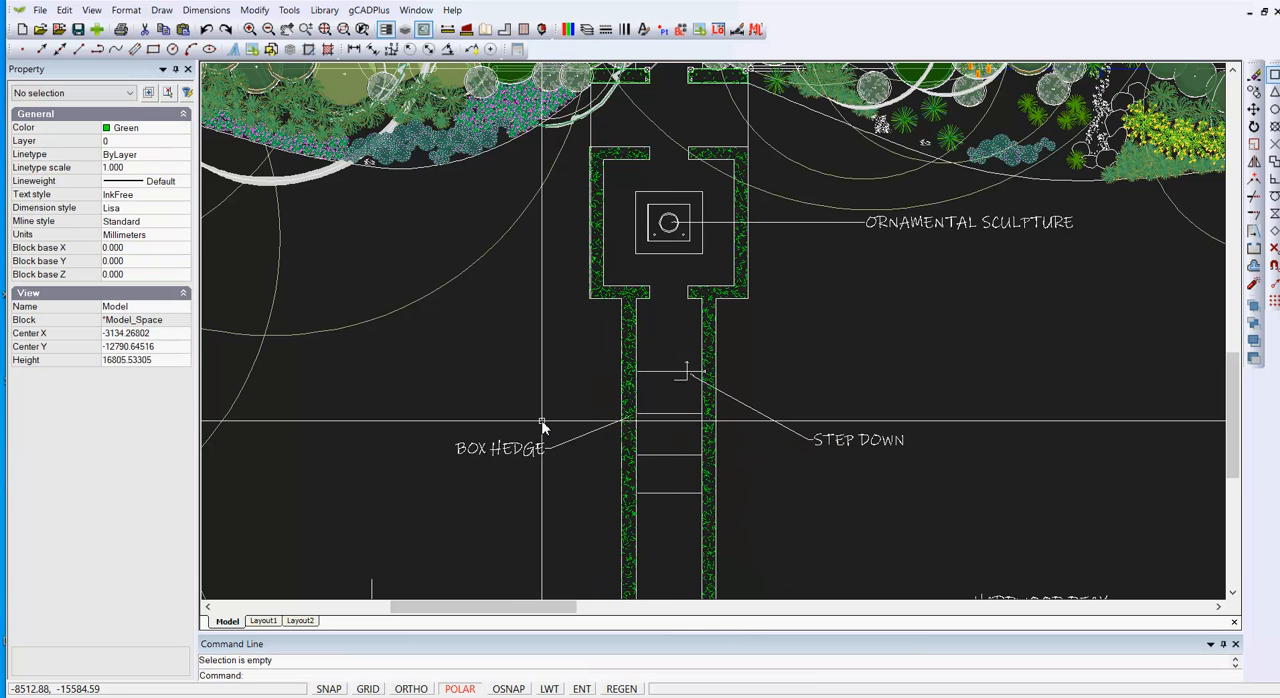
{"action": "scroll", "coordinate": [578, 208], "scroll_direction": "up", "scroll_amount": 3}
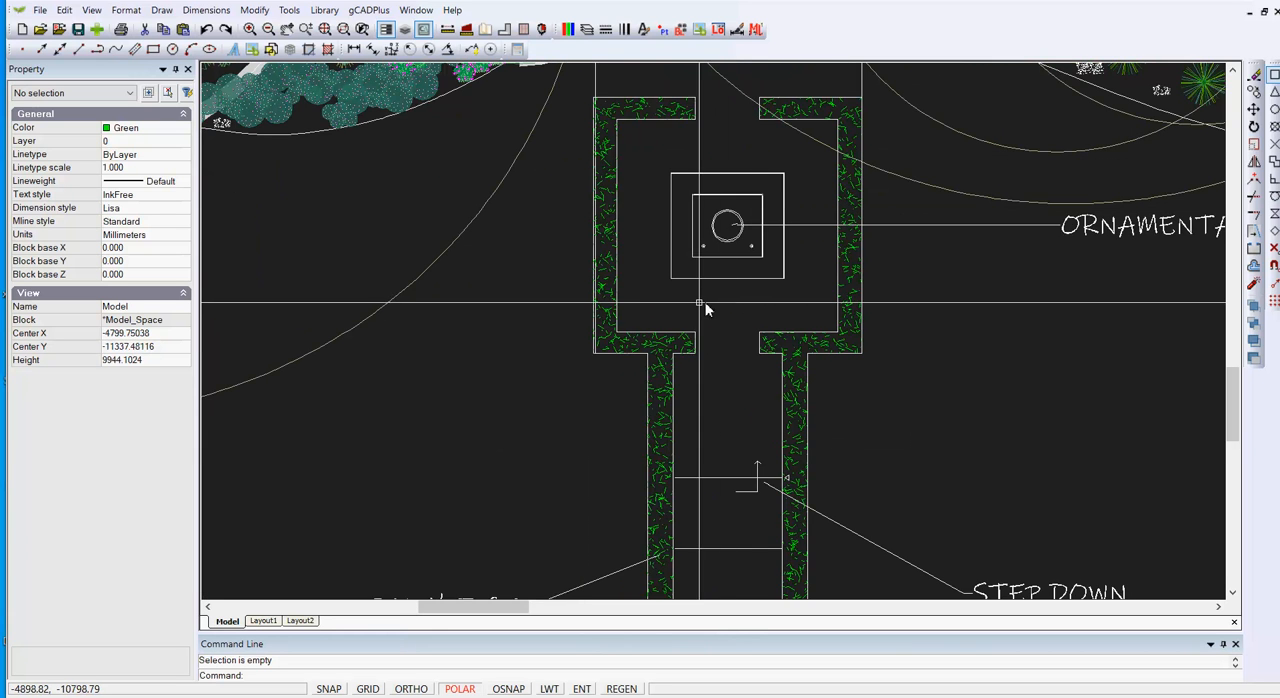
Step: Check the left-hand hedge's alignment with the vertical path edge line, and erase that hedge's hatch and outline
{"action": "scroll", "coordinate": [617, 300], "scroll_direction": "up", "scroll_amount": 2}
{"action": "scroll", "coordinate": [617, 304], "scroll_direction": "down", "scroll_amount": 3}
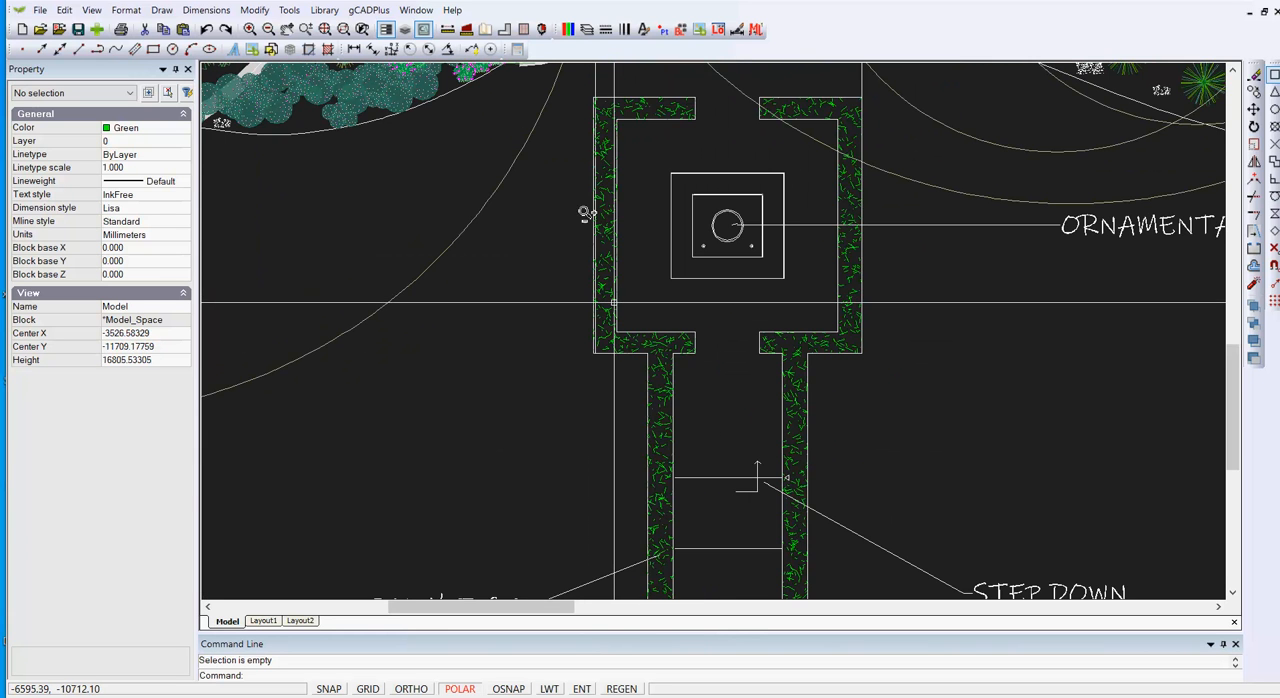
{"action": "scroll", "coordinate": [577, 189], "scroll_direction": "up", "scroll_amount": 3}
{"action": "scroll", "coordinate": [622, 323], "scroll_direction": "up", "scroll_amount": 3}
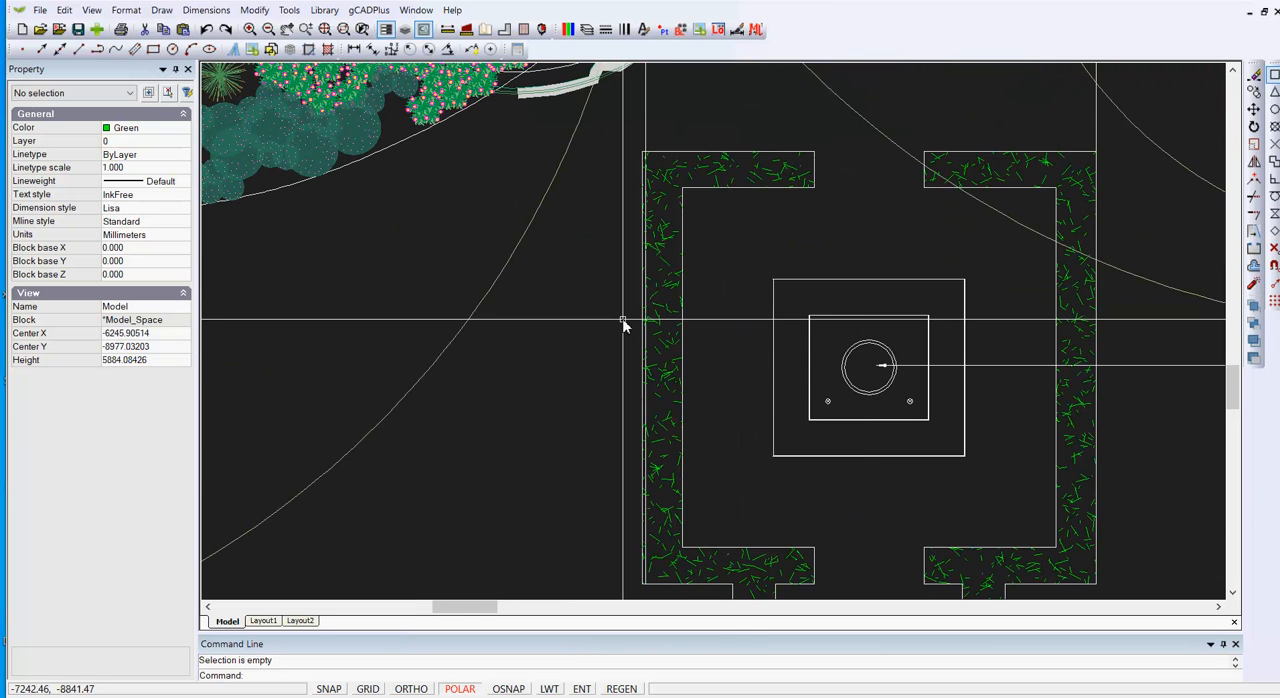
{"action": "scroll", "coordinate": [622, 323], "scroll_direction": "up", "scroll_amount": 1}
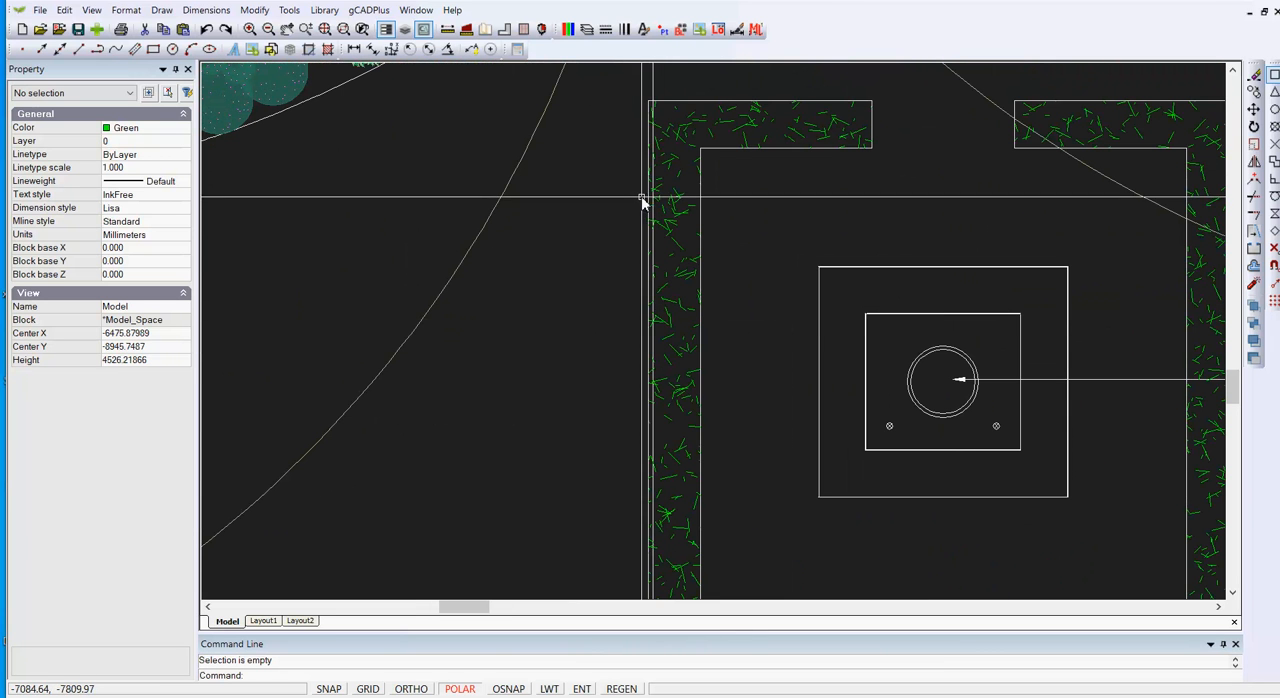
{"action": "scroll", "coordinate": [640, 205], "scroll_direction": "down", "scroll_amount": 2}
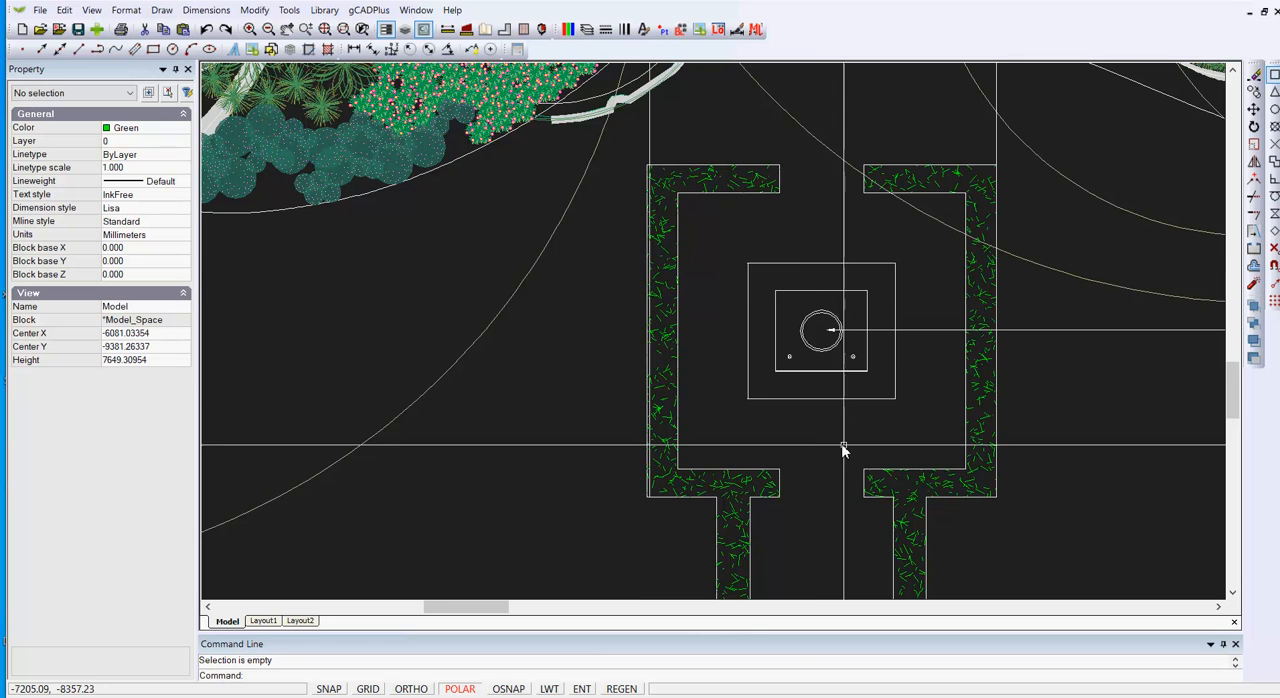
{"action": "scroll", "coordinate": [846, 434], "scroll_direction": "up", "scroll_amount": 1}
{"action": "middle_click_drag", "start_coordinate": [777, 483], "coordinate": [667, 527]}
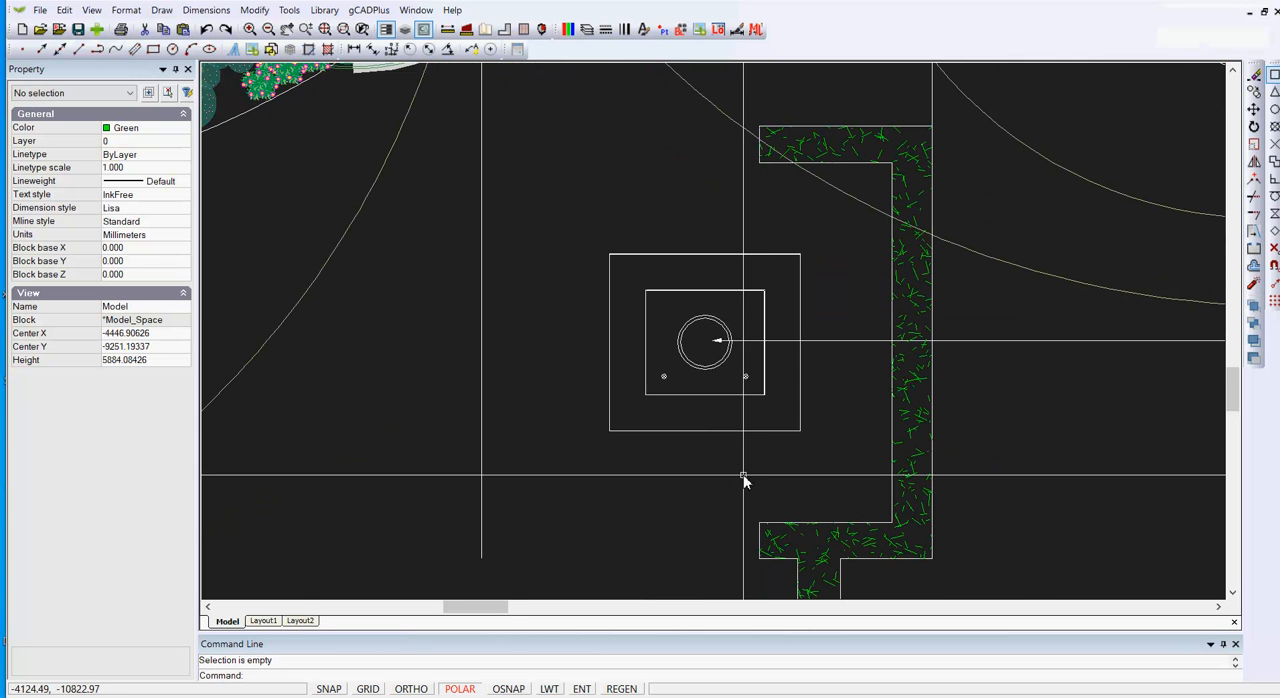
Step: Explode the polyline forming the lower and left edges of the sculpture's outer base into separate lines
{"action": "scroll", "coordinate": [740, 477], "scroll_direction": "up", "scroll_amount": 6}
{"action": "scroll", "coordinate": [703, 428], "scroll_direction": "down", "scroll_amount": 4}
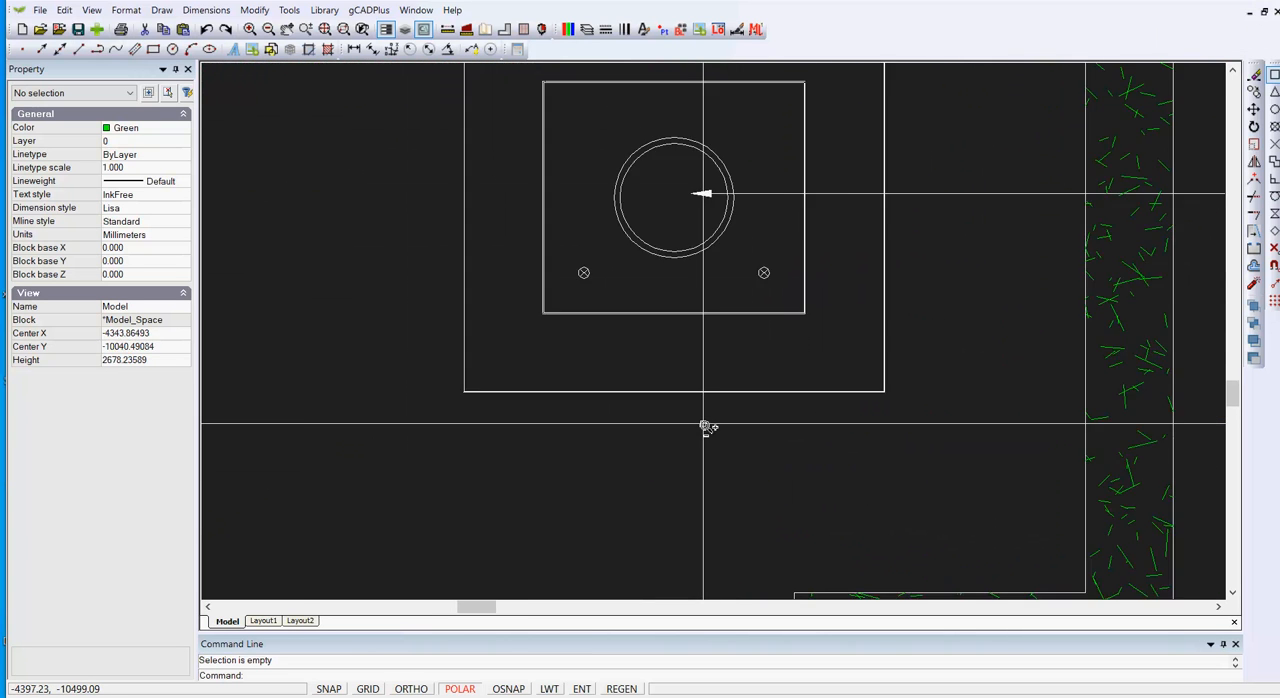
{"action": "left_click_drag", "start_coordinate": [488, 388], "coordinate": [850, 408]}
{"action": "key", "text": "Escape"}
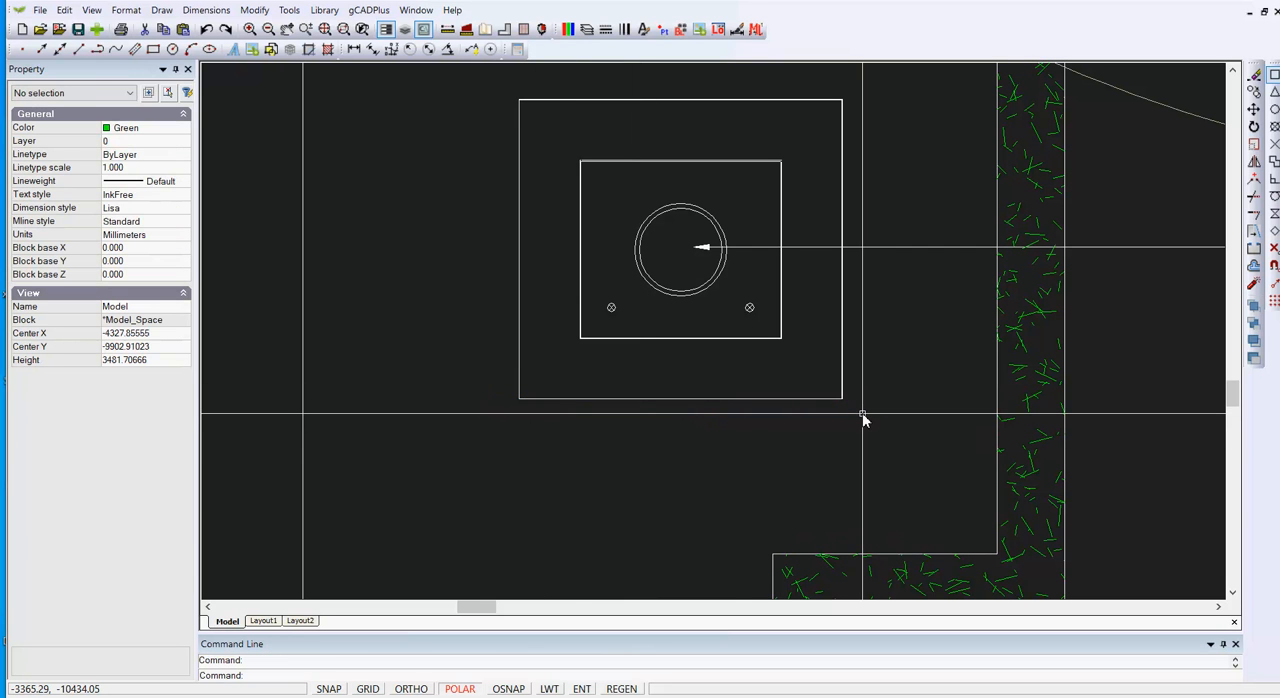
{"action": "left_click", "coordinate": [706, 399]}
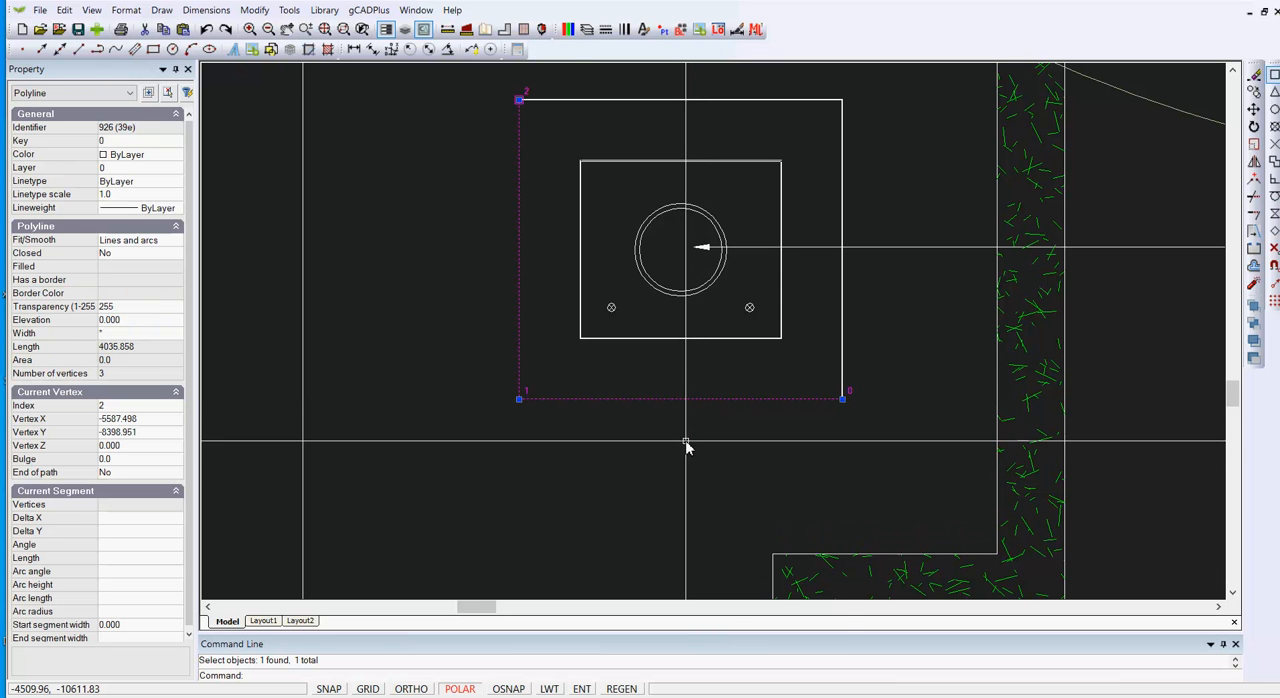
{"action": "right_click", "coordinate": [687, 443]}
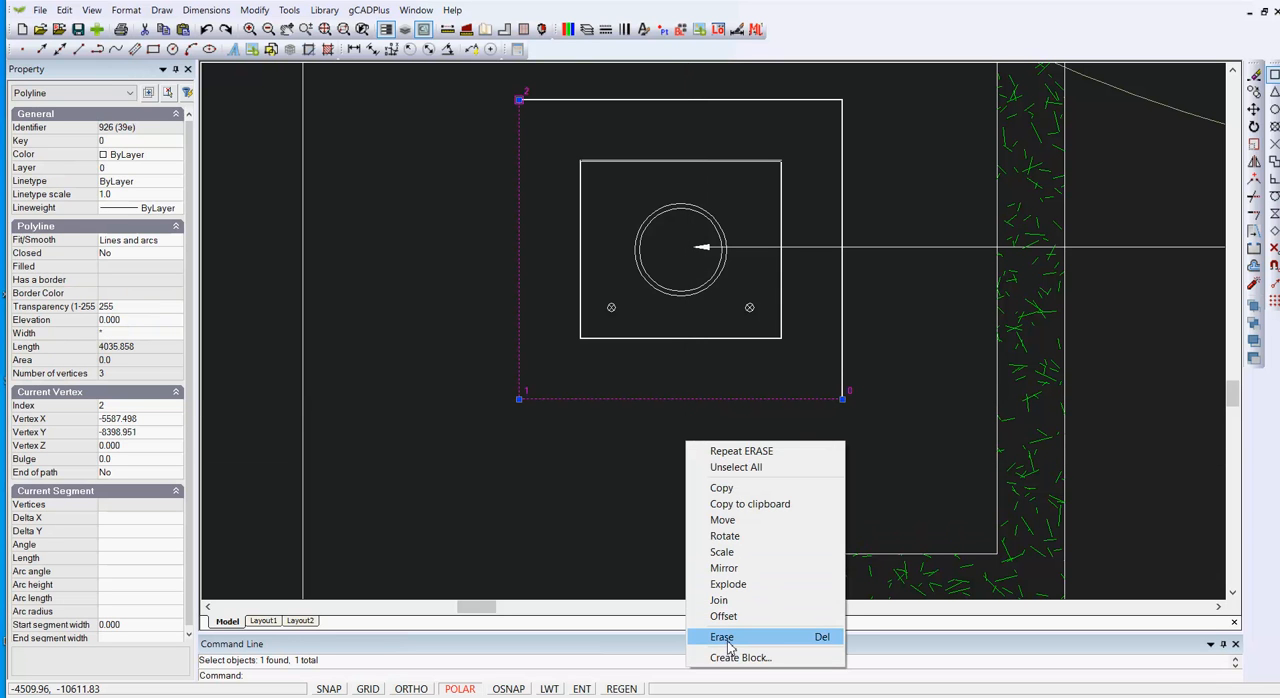
{"action": "left_click", "coordinate": [734, 585]}
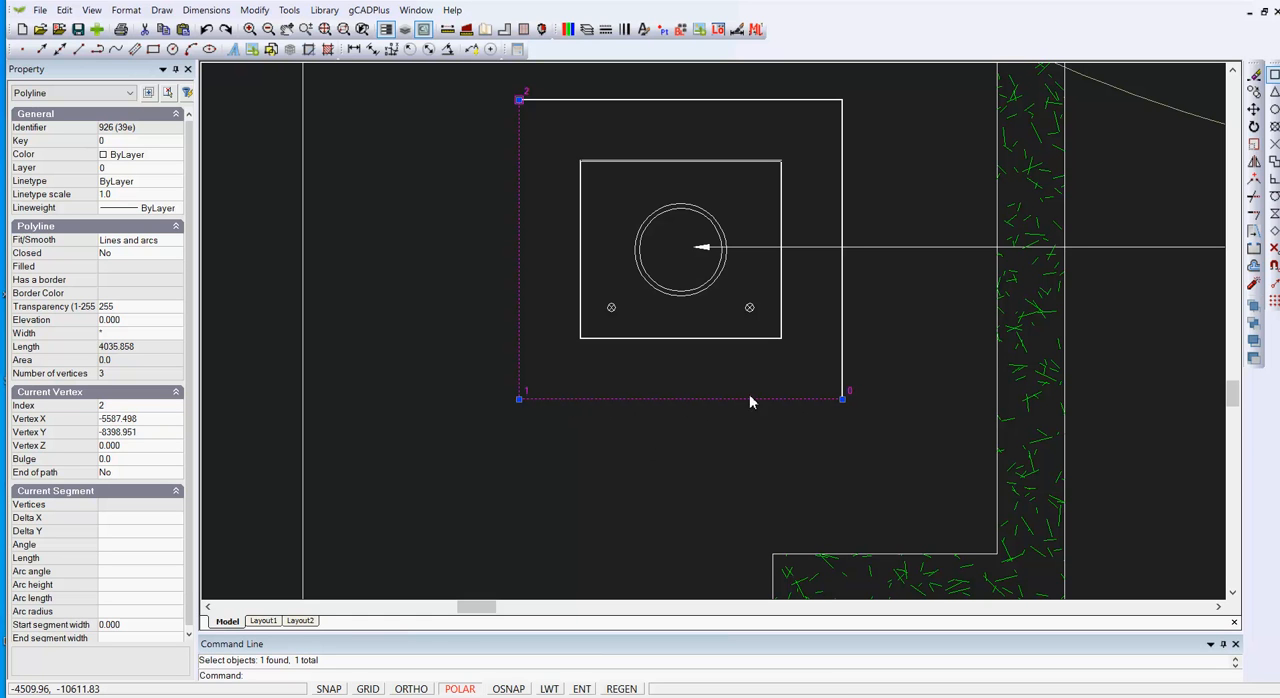
{"action": "scroll", "coordinate": [672, 445], "scroll_direction": "down", "scroll_amount": 2}
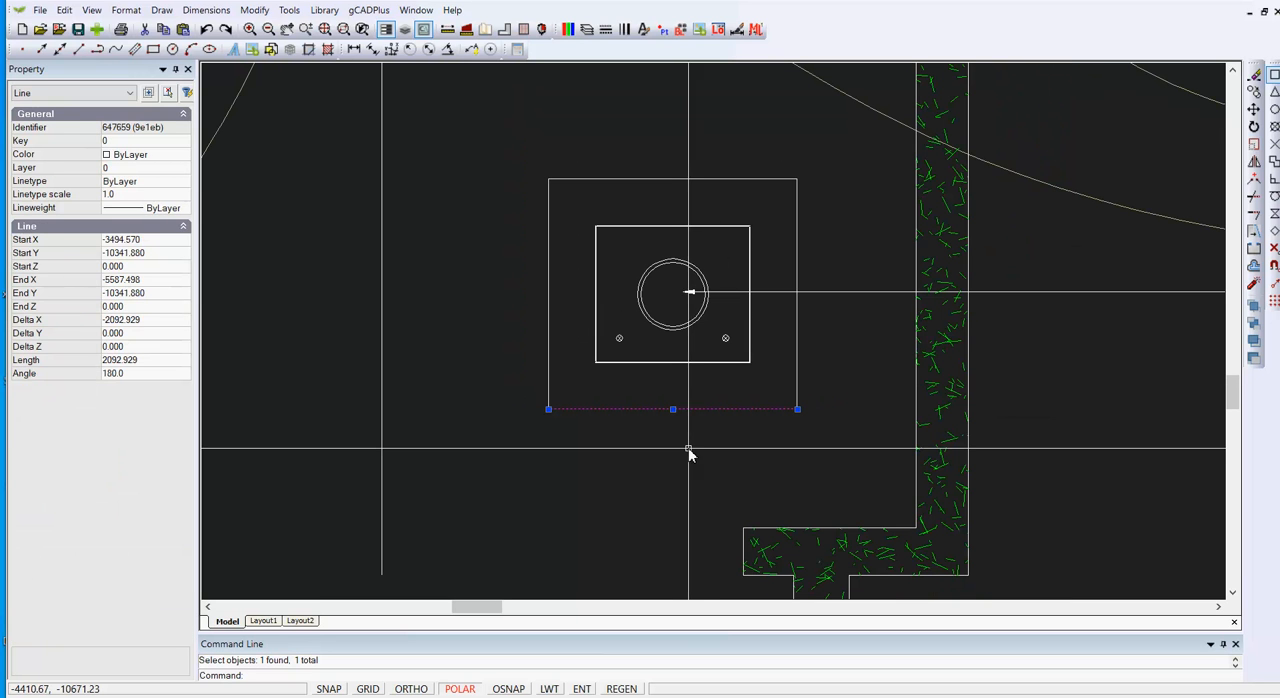
{"action": "key", "text": "Escape"}
Step: Mirror the right-hand hedge's hatch and outline to the left about a vertical line through the midpoint of the outer base's lower edge, keeping the original
{"action": "scroll", "coordinate": [678, 459], "scroll_direction": "down", "scroll_amount": 3}
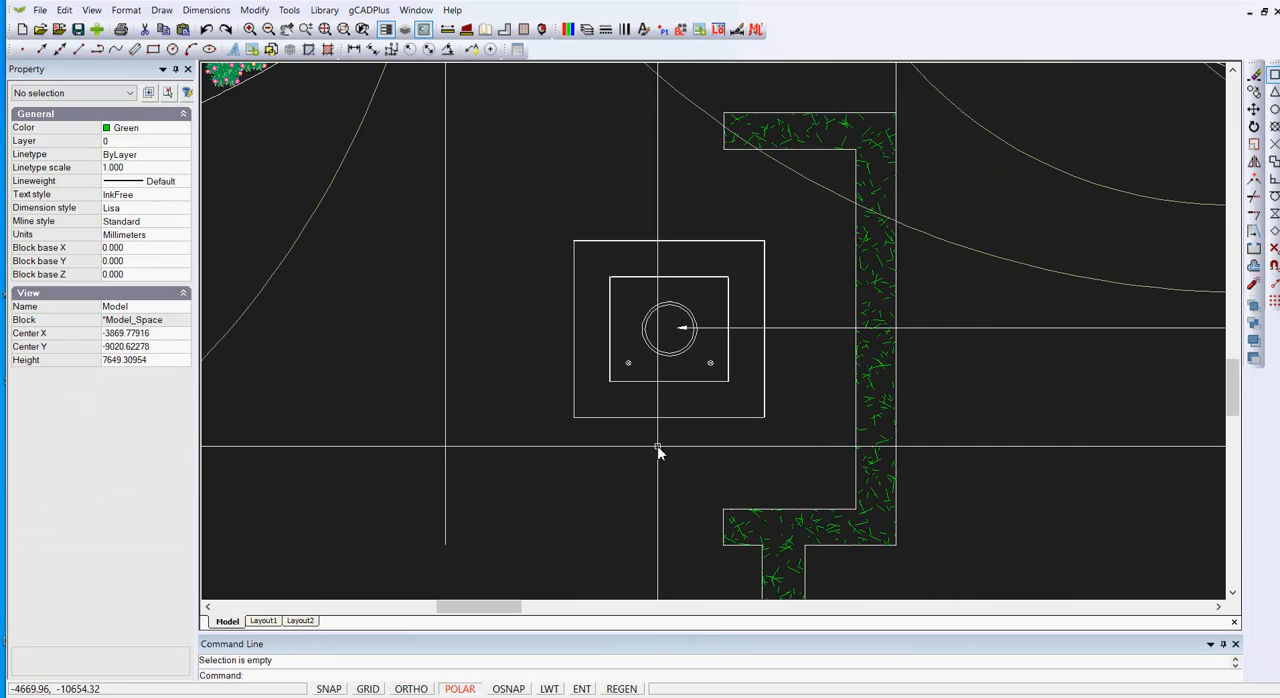
{"action": "left_click", "coordinate": [820, 300]}
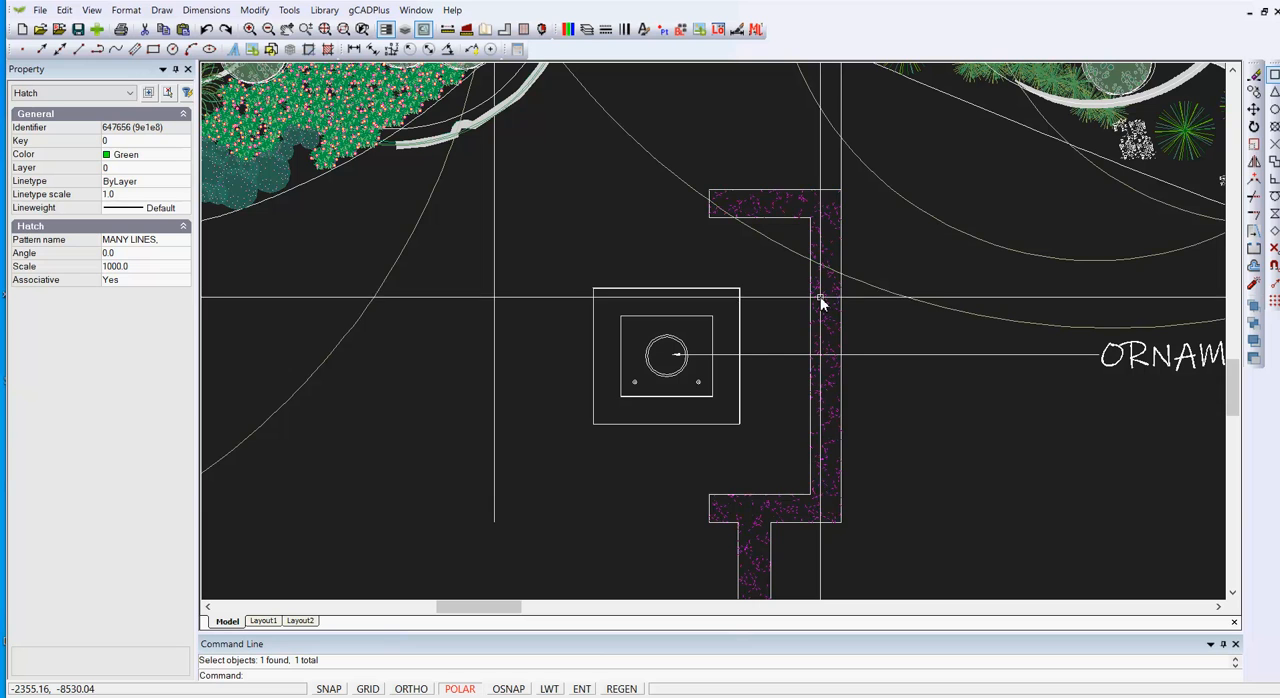
{"action": "left_click", "coordinate": [825, 189]}
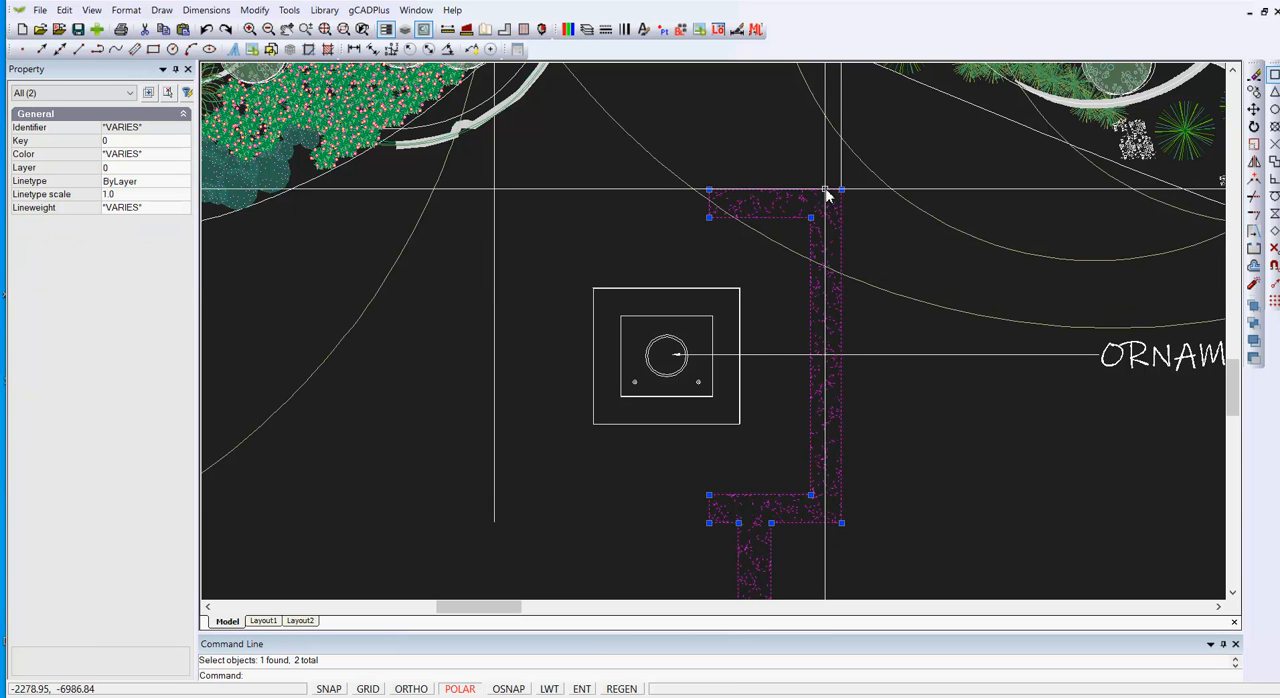
{"action": "right_click", "coordinate": [745, 150]}
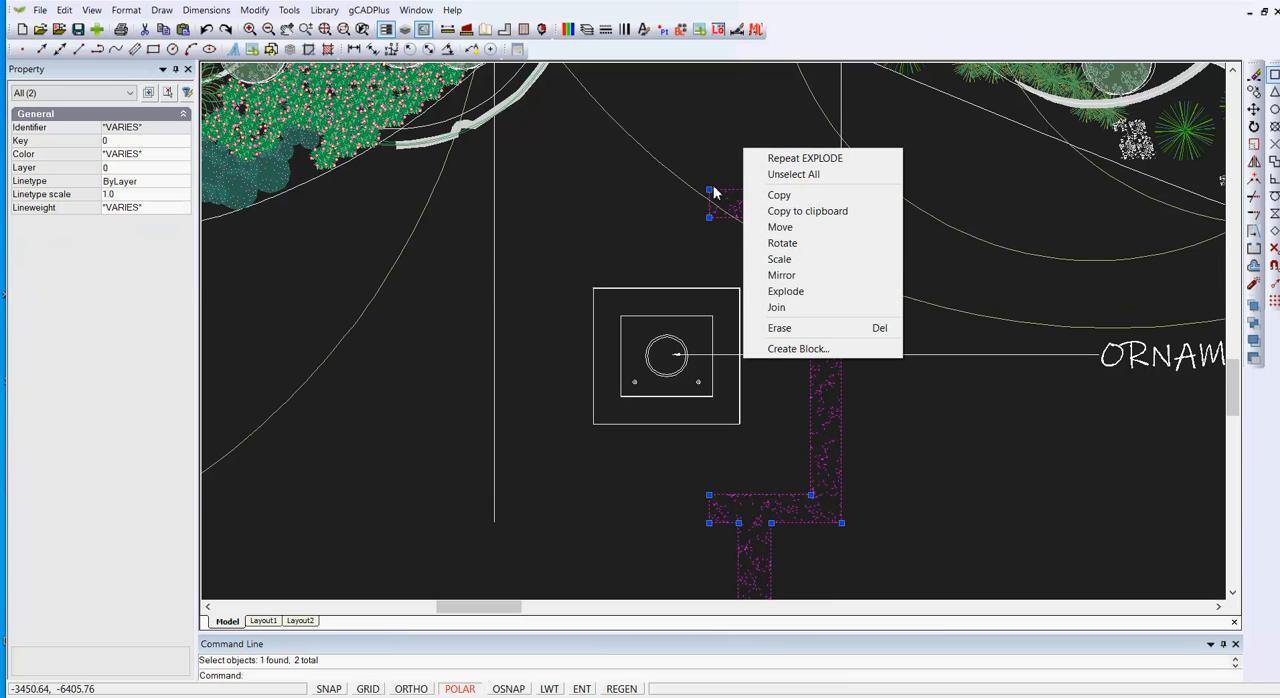
{"action": "left_click", "coordinate": [781, 275]}
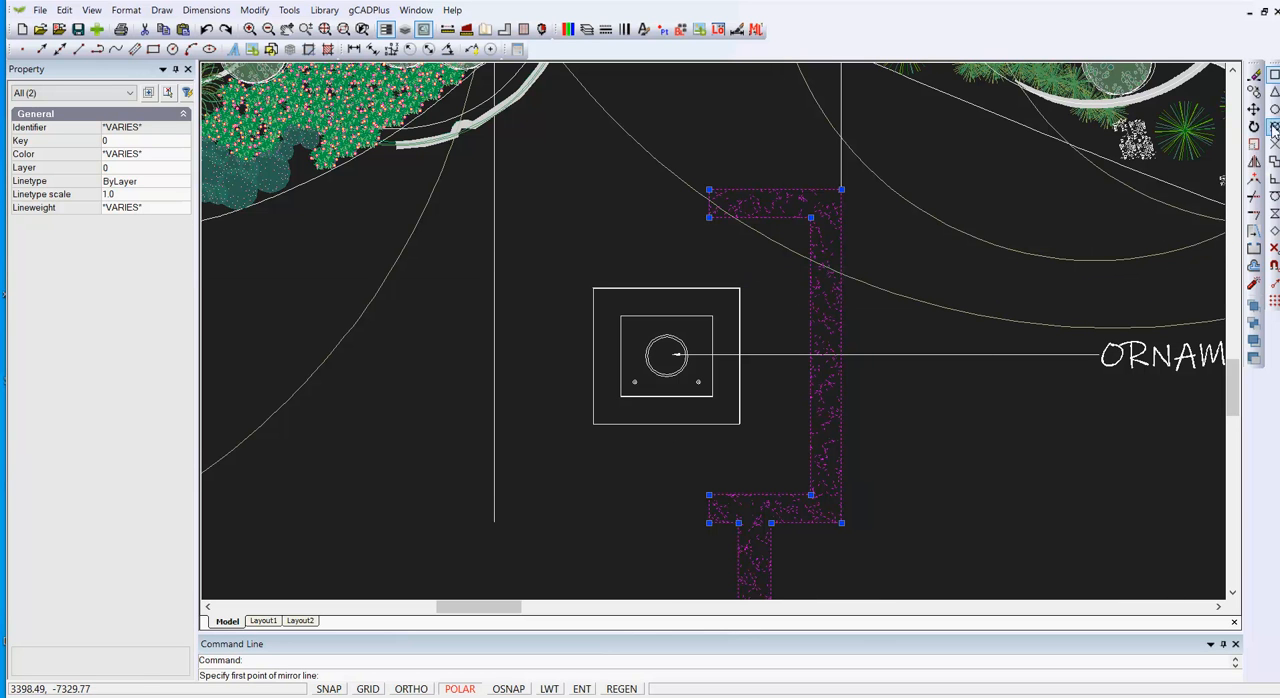
{"action": "left_click", "coordinate": [667, 424]}
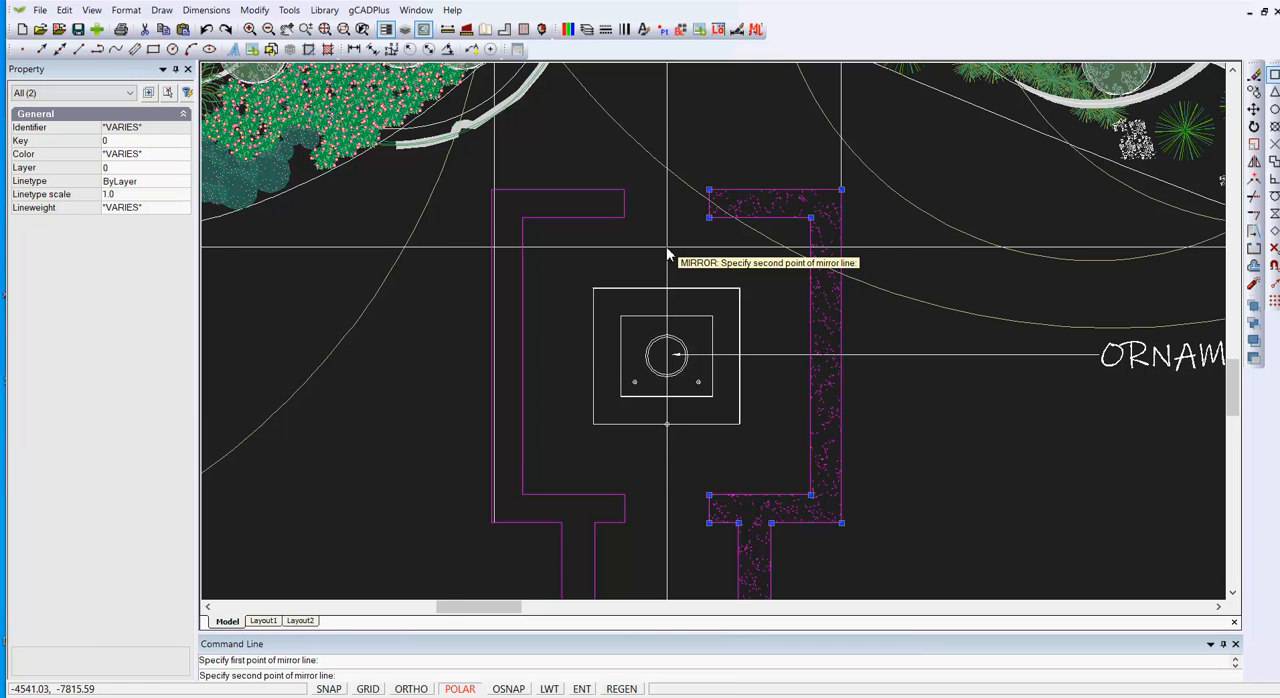
{"action": "scroll", "coordinate": [668, 255], "scroll_direction": "up", "scroll_amount": 3}
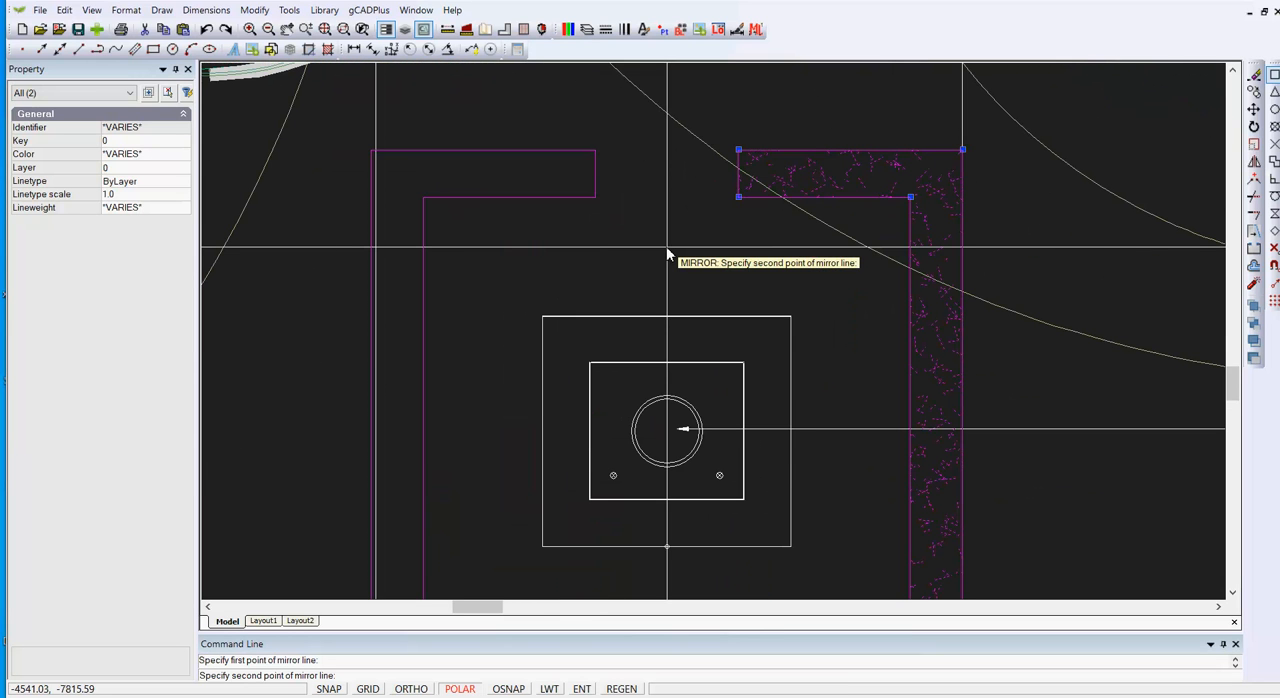
{"action": "left_click", "coordinate": [668, 252]}
{"action": "scroll", "coordinate": [672, 255], "scroll_direction": "down", "scroll_amount": 3}
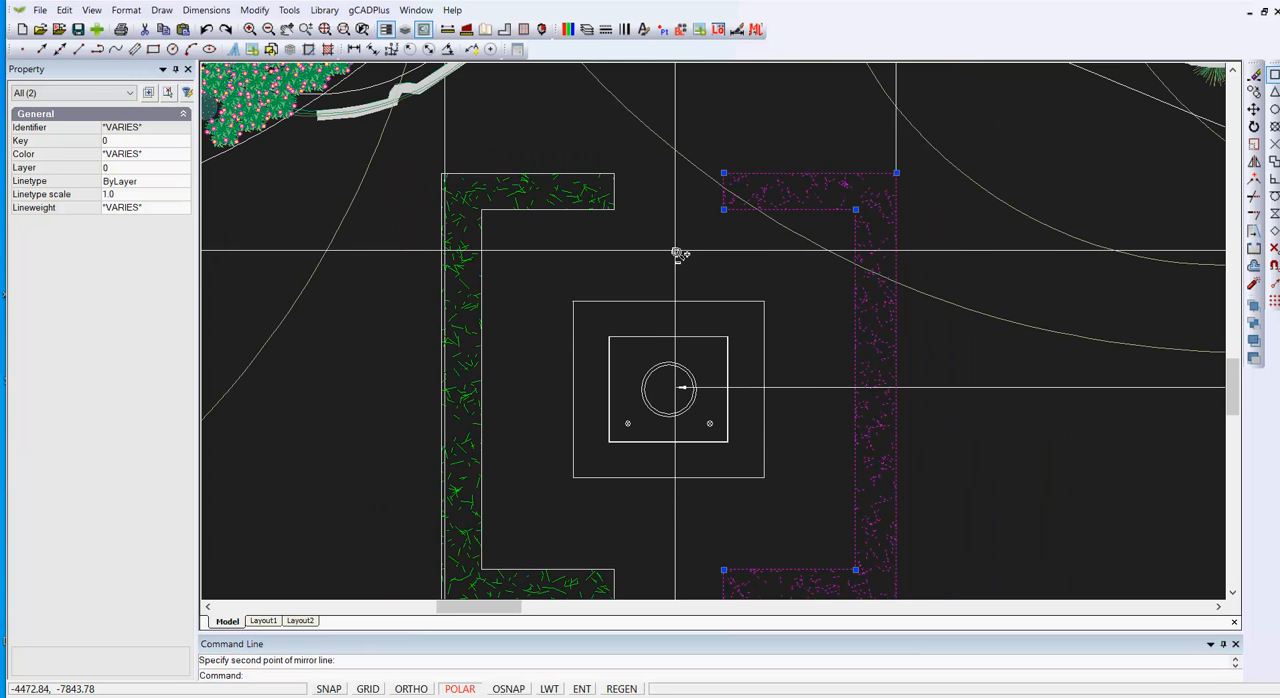
{"action": "left_click", "coordinate": [675, 253]}
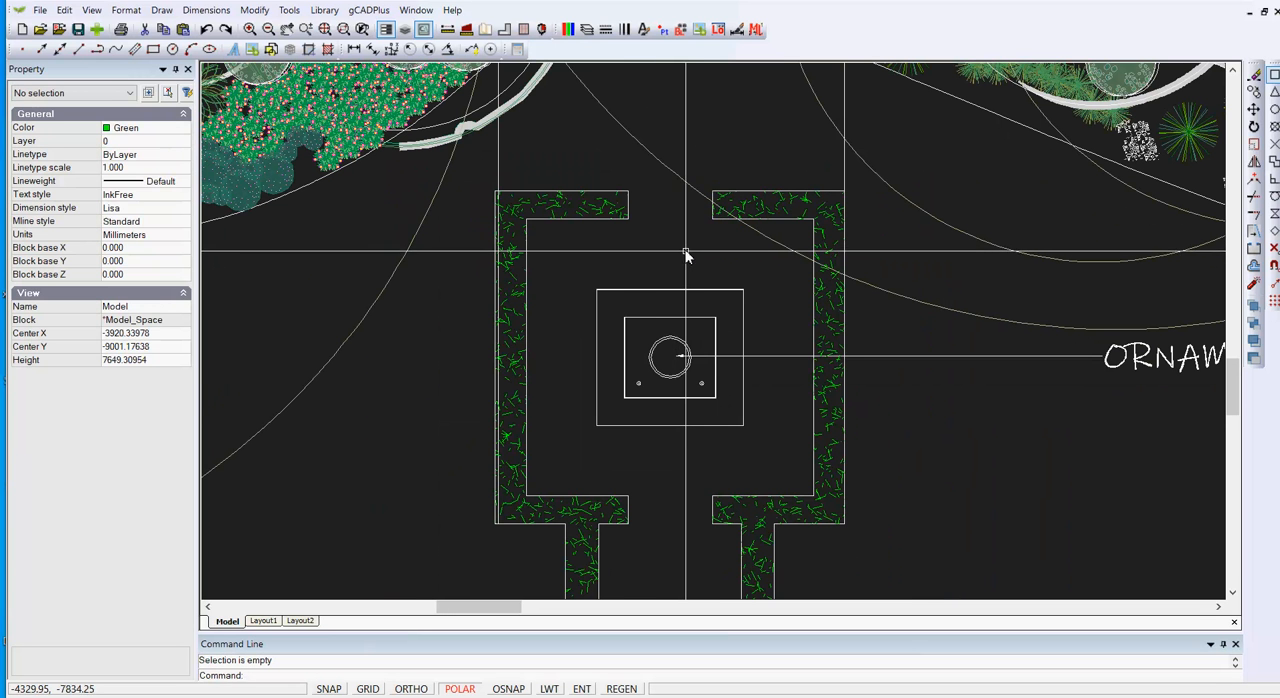
{"action": "scroll", "coordinate": [685, 259], "scroll_direction": "up", "scroll_amount": 2}
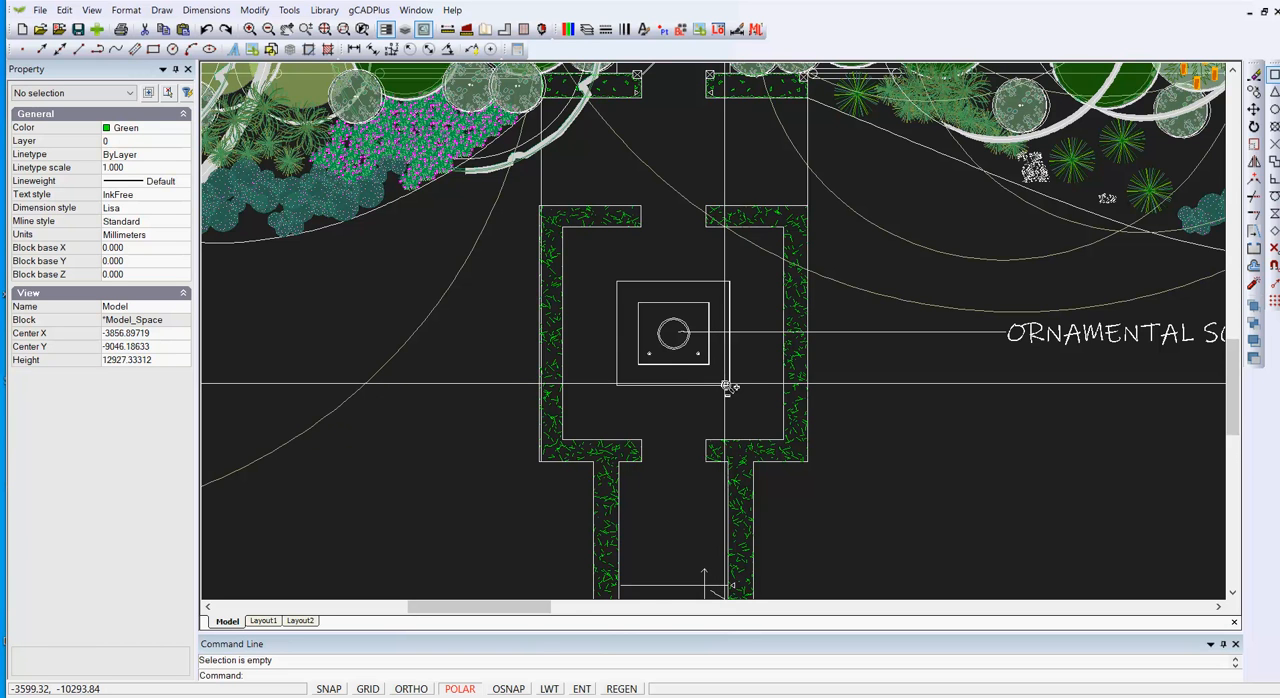
{"action": "scroll", "coordinate": [726, 386], "scroll_direction": "down", "scroll_amount": 2}
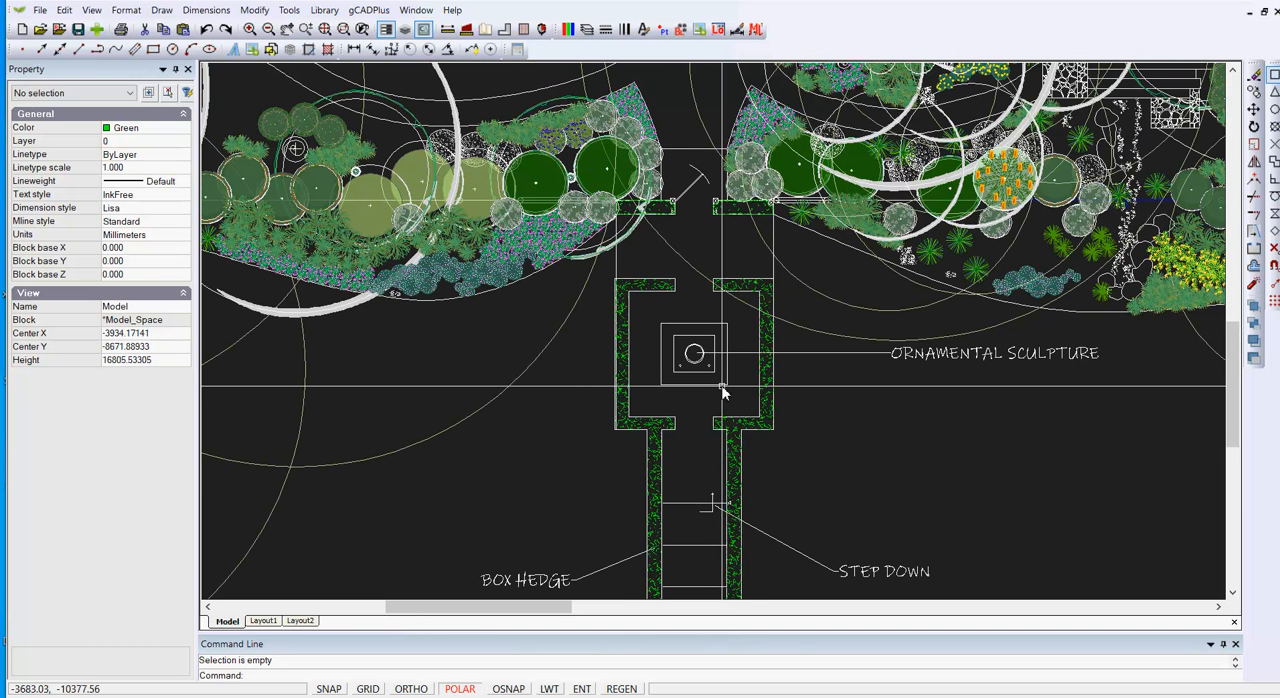